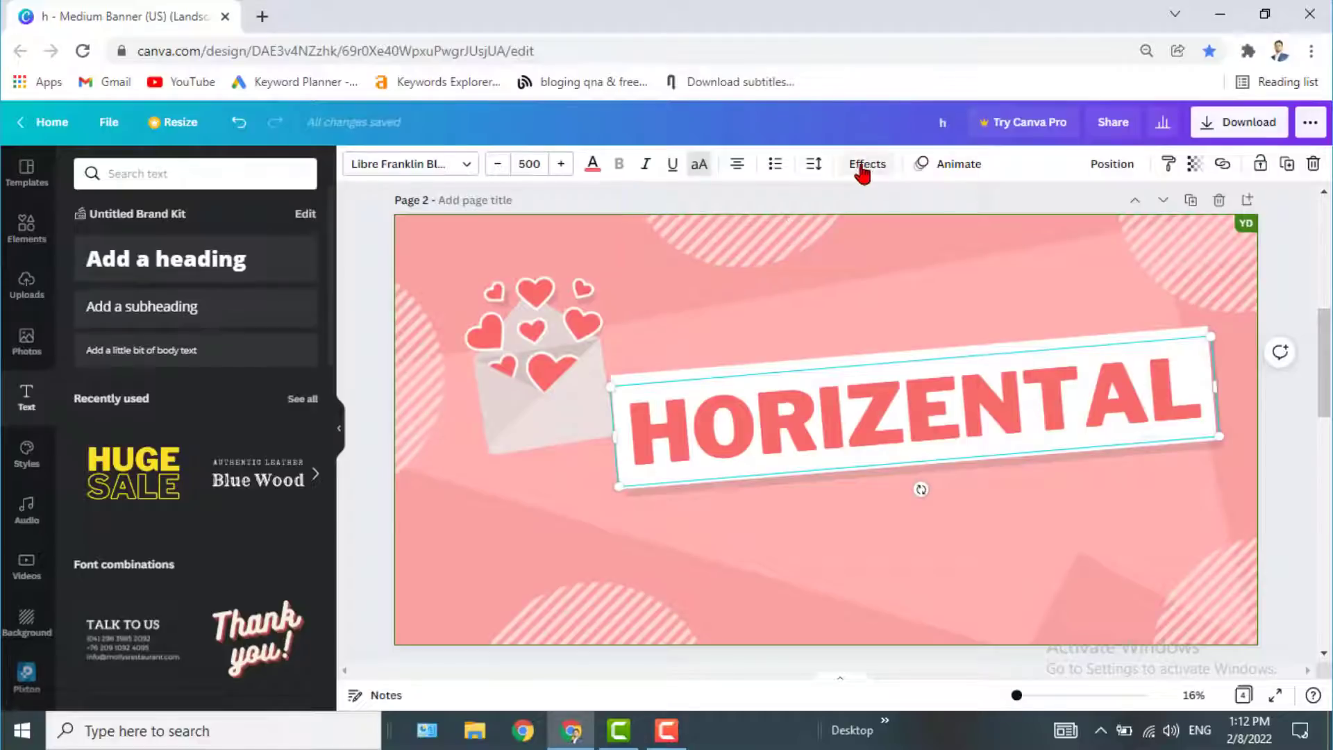
- Try a Background effect on the page 2 HORIZENTAL text with roundness 0, spread 47, transparency 100 and black colour
click(865, 167)
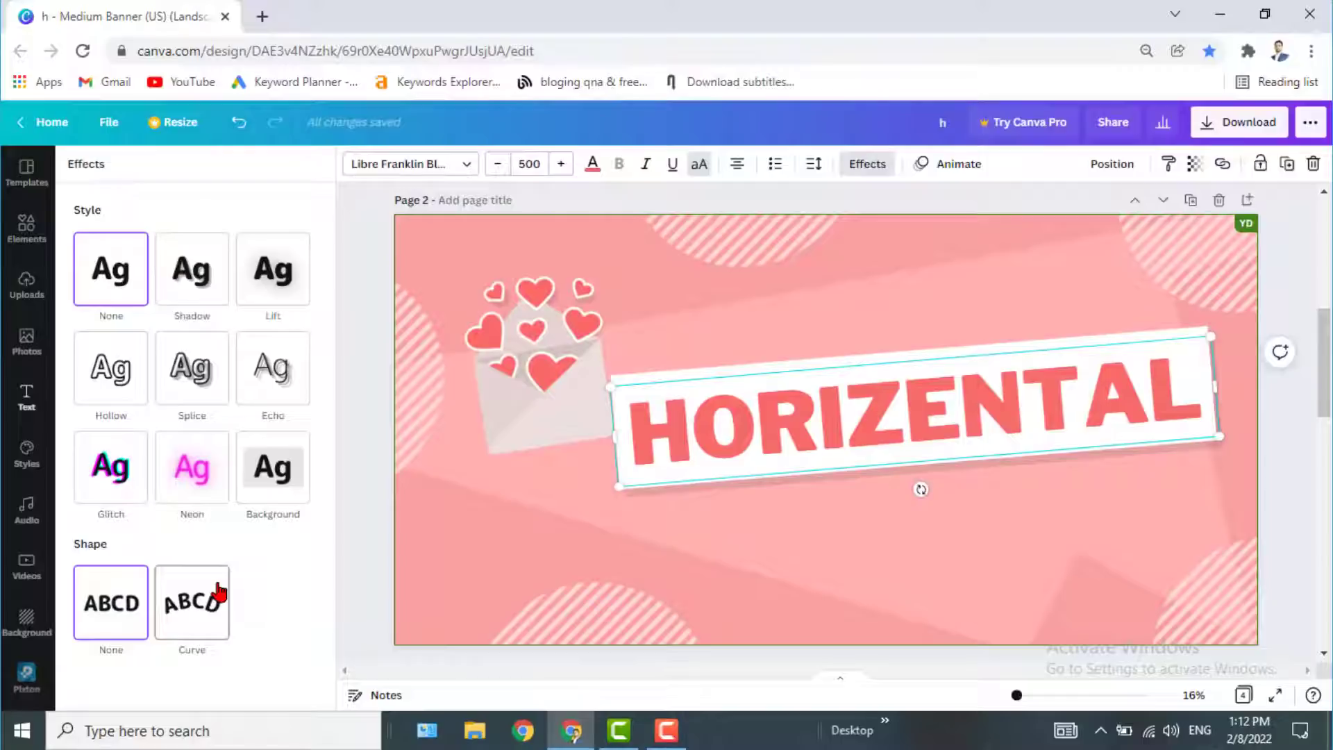
click(276, 476)
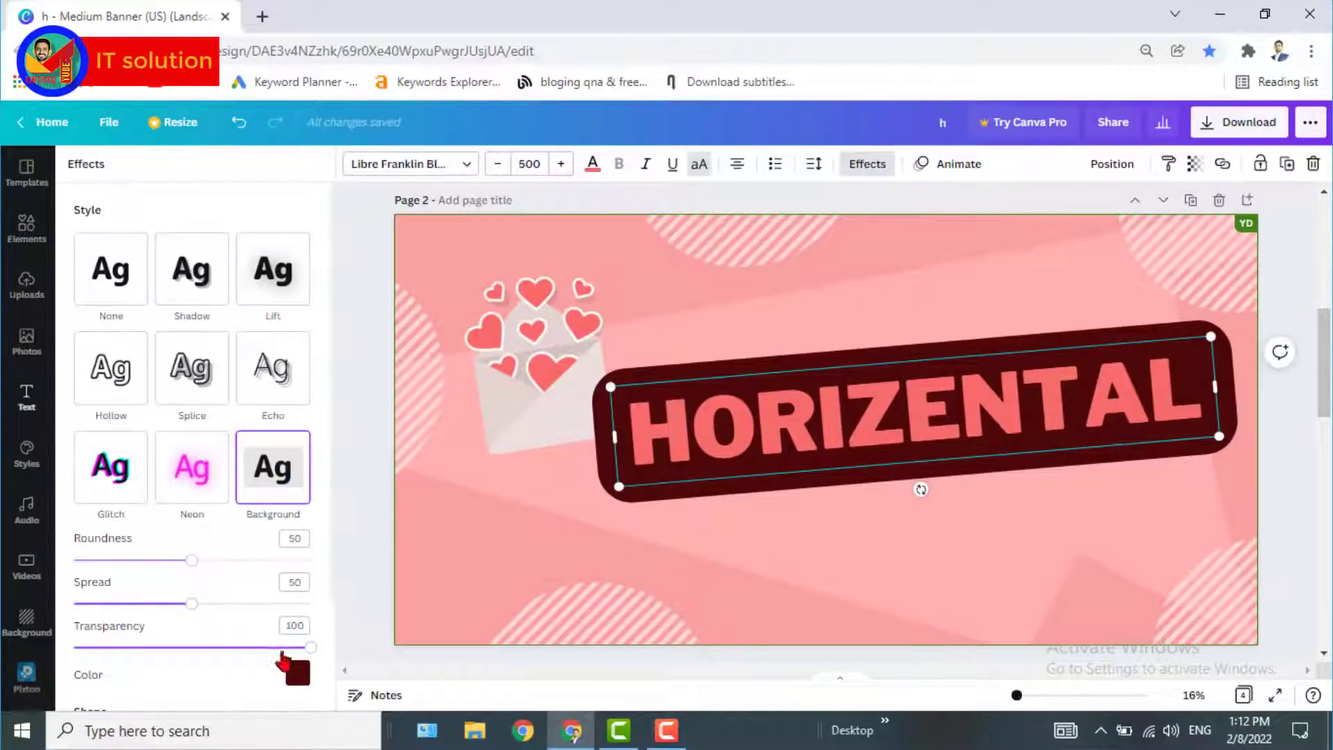
drag(310, 647, 432, 660)
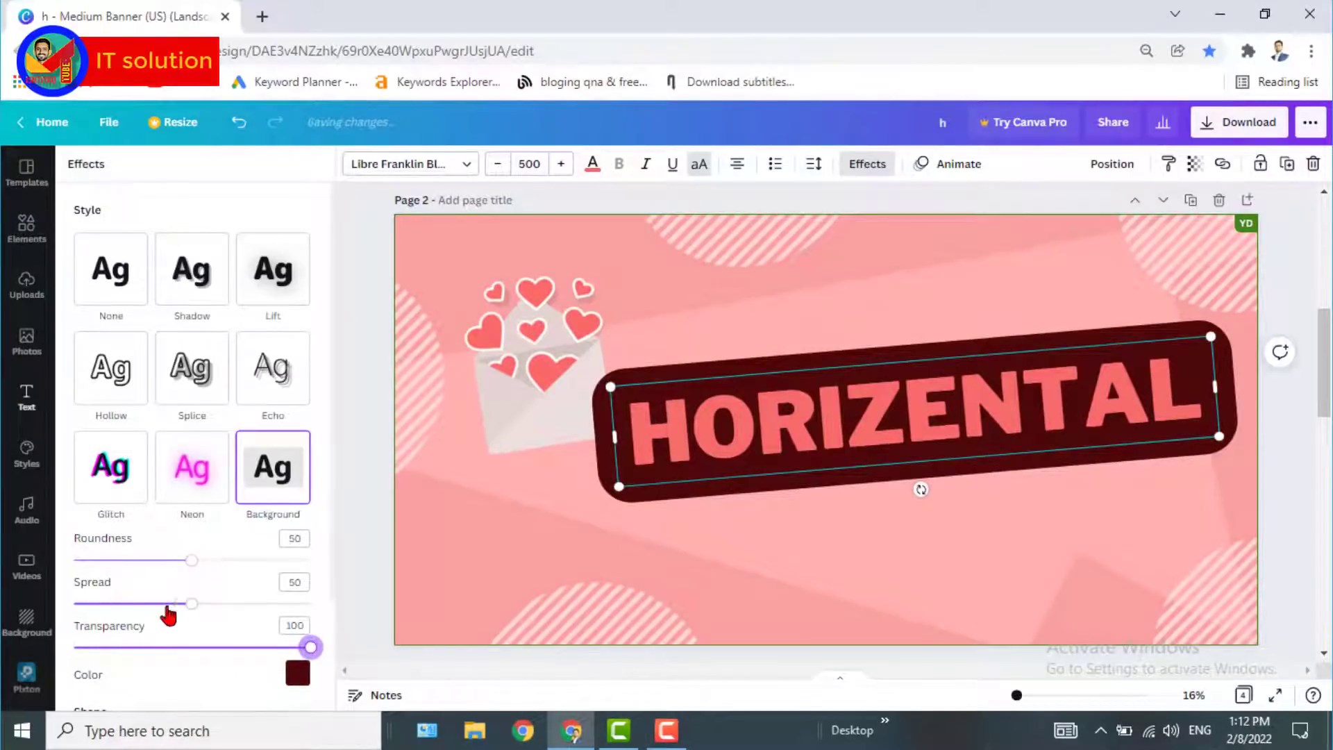
drag(189, 611, 72, 562)
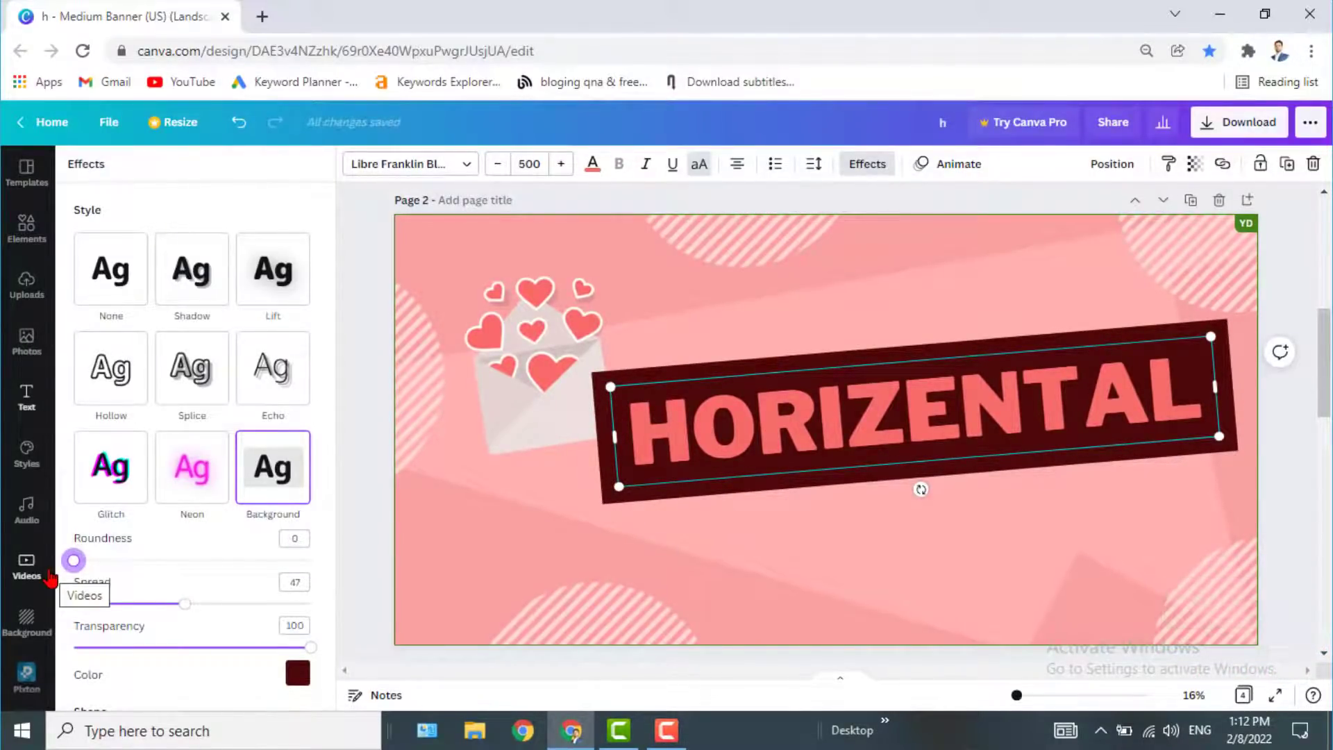
click(297, 673)
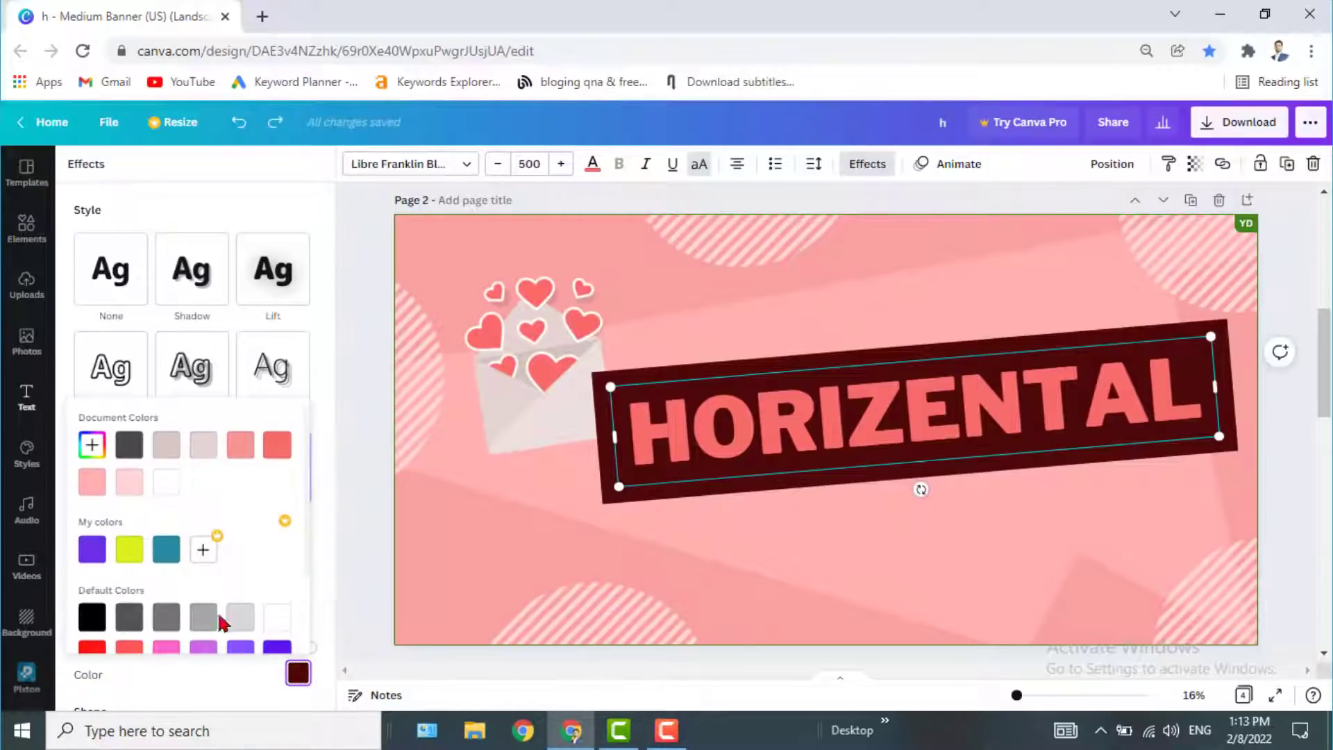
click(92, 618)
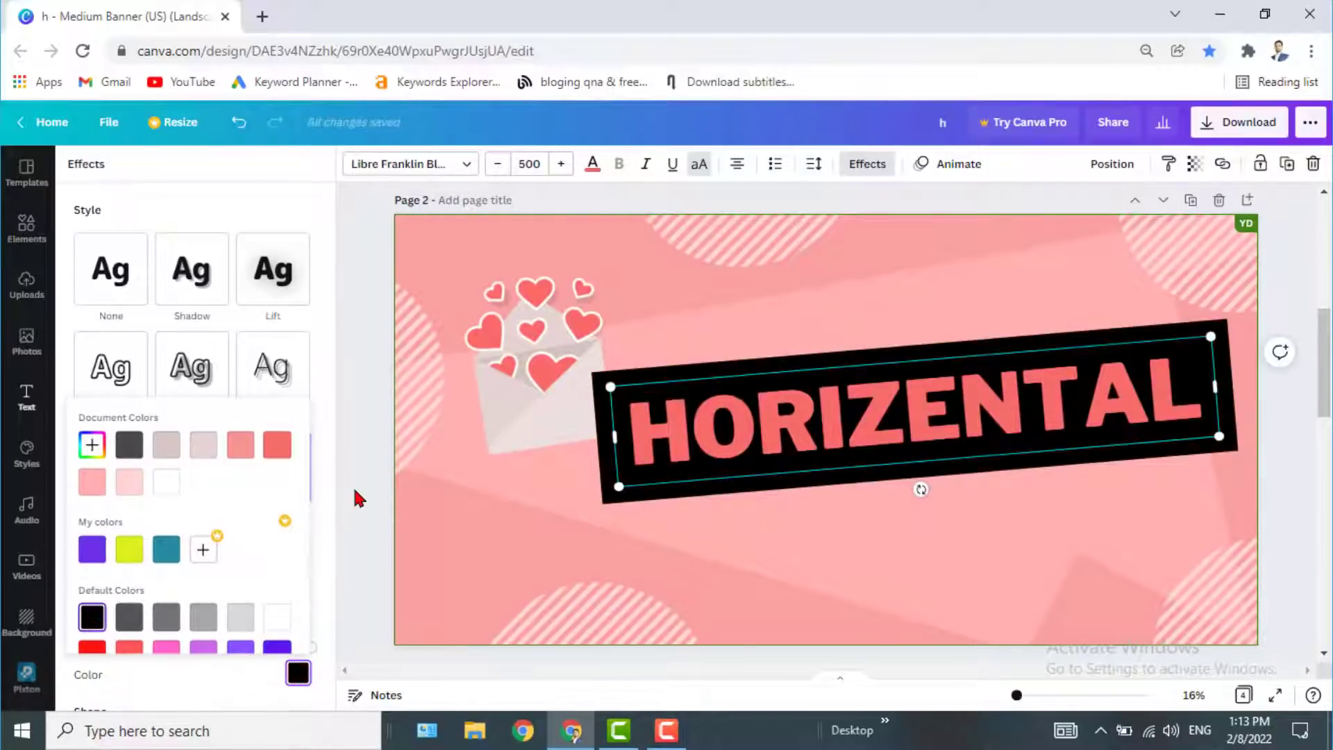
click(107, 297)
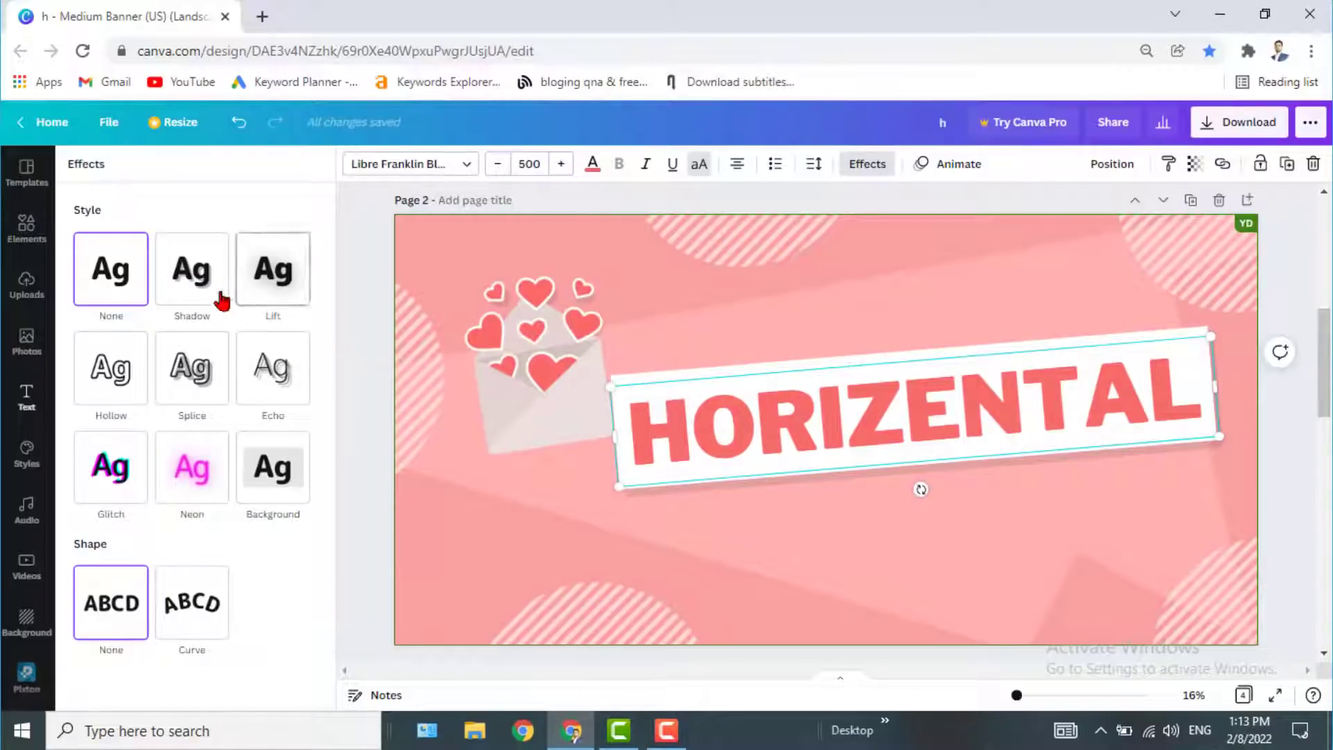
- Apply a Shadow effect to the page 2 HORIZENTAL text with offset 64, direction -85, transparency 100 and dark grey colour
click(190, 284)
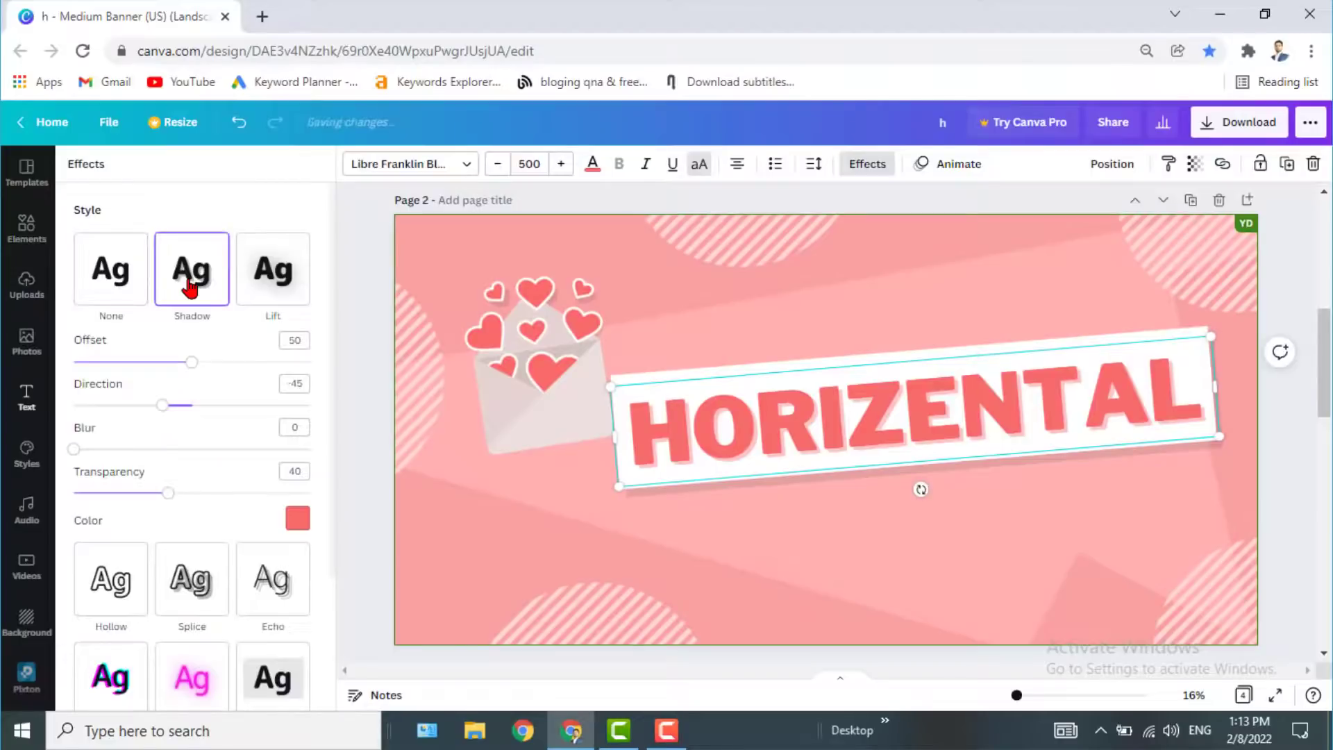
drag(168, 494, 311, 493)
drag(190, 362, 223, 363)
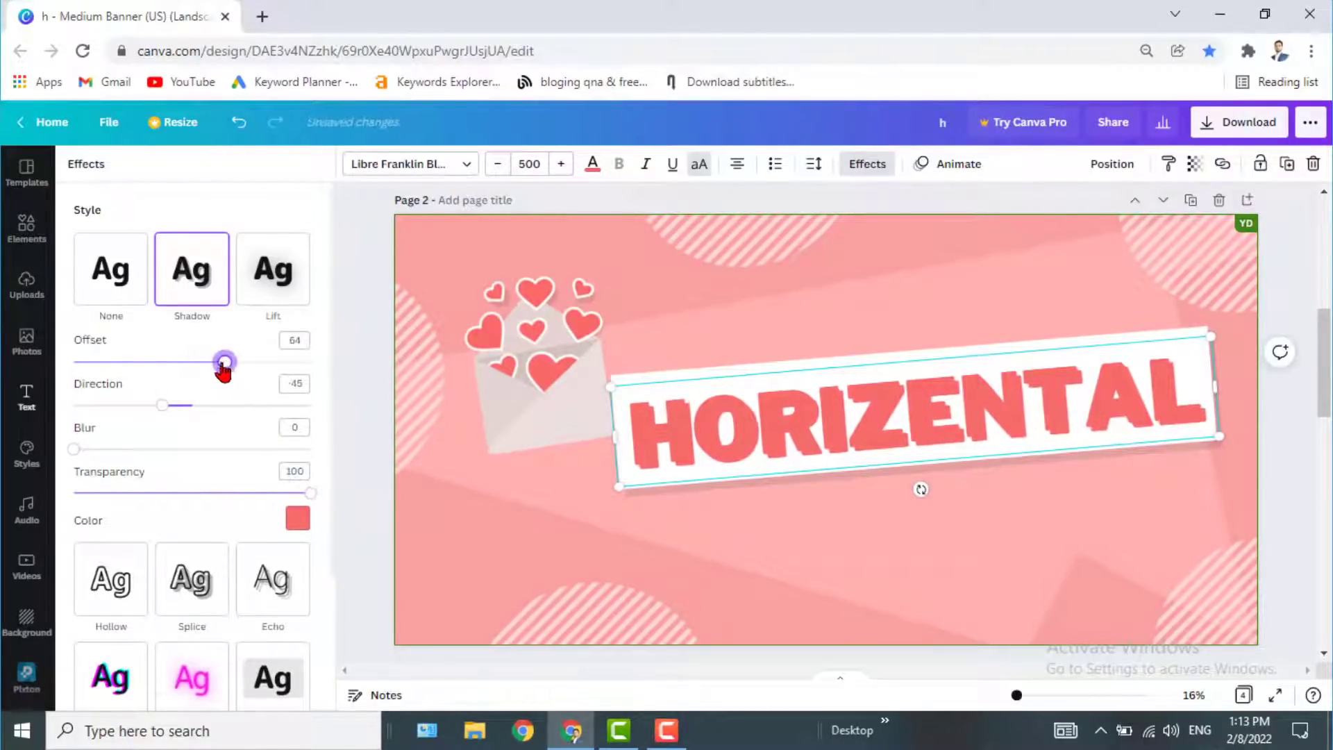
click(297, 519)
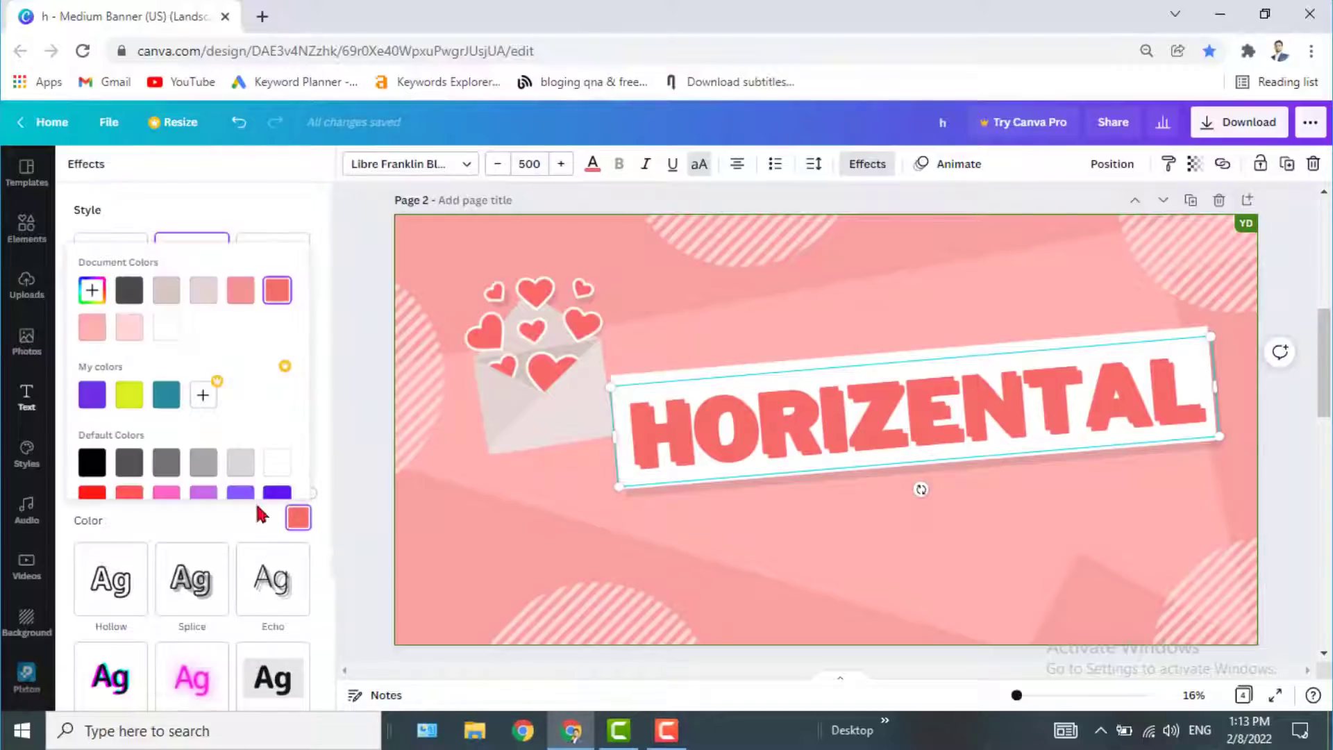
click(130, 467)
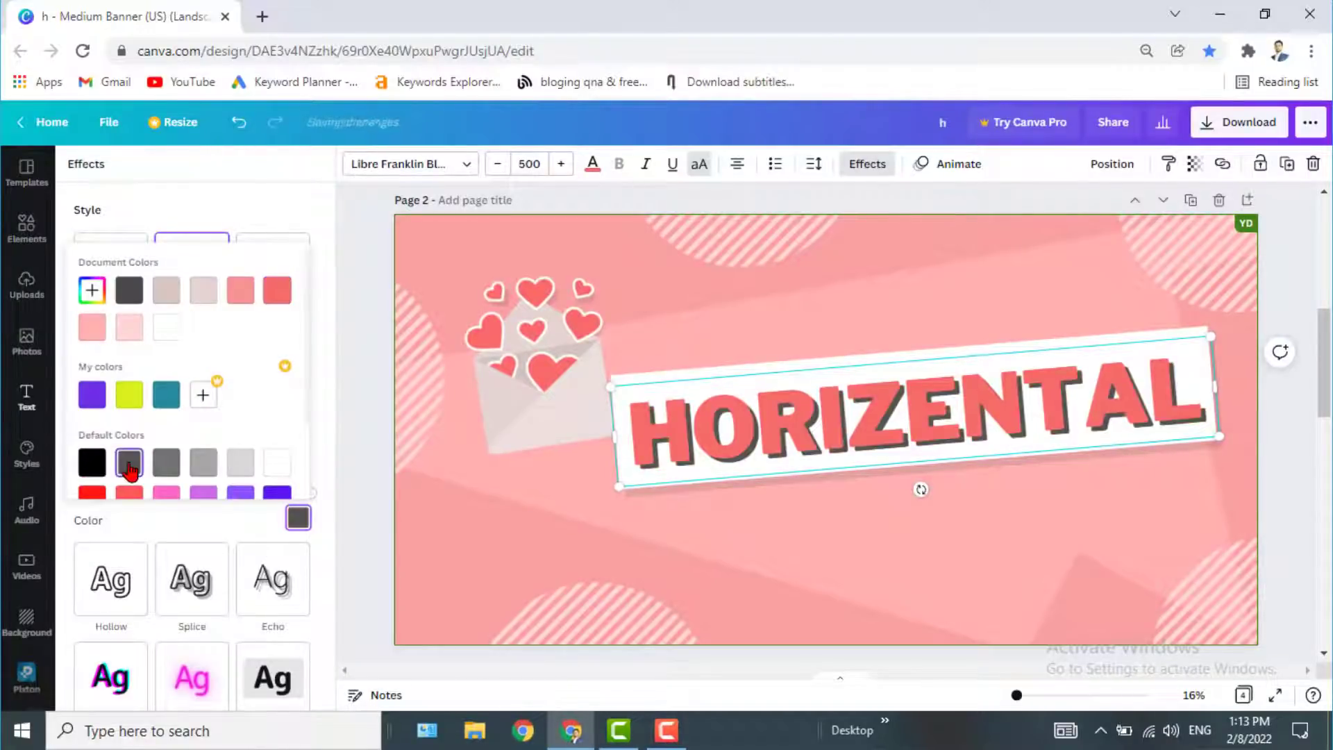
click(232, 186)
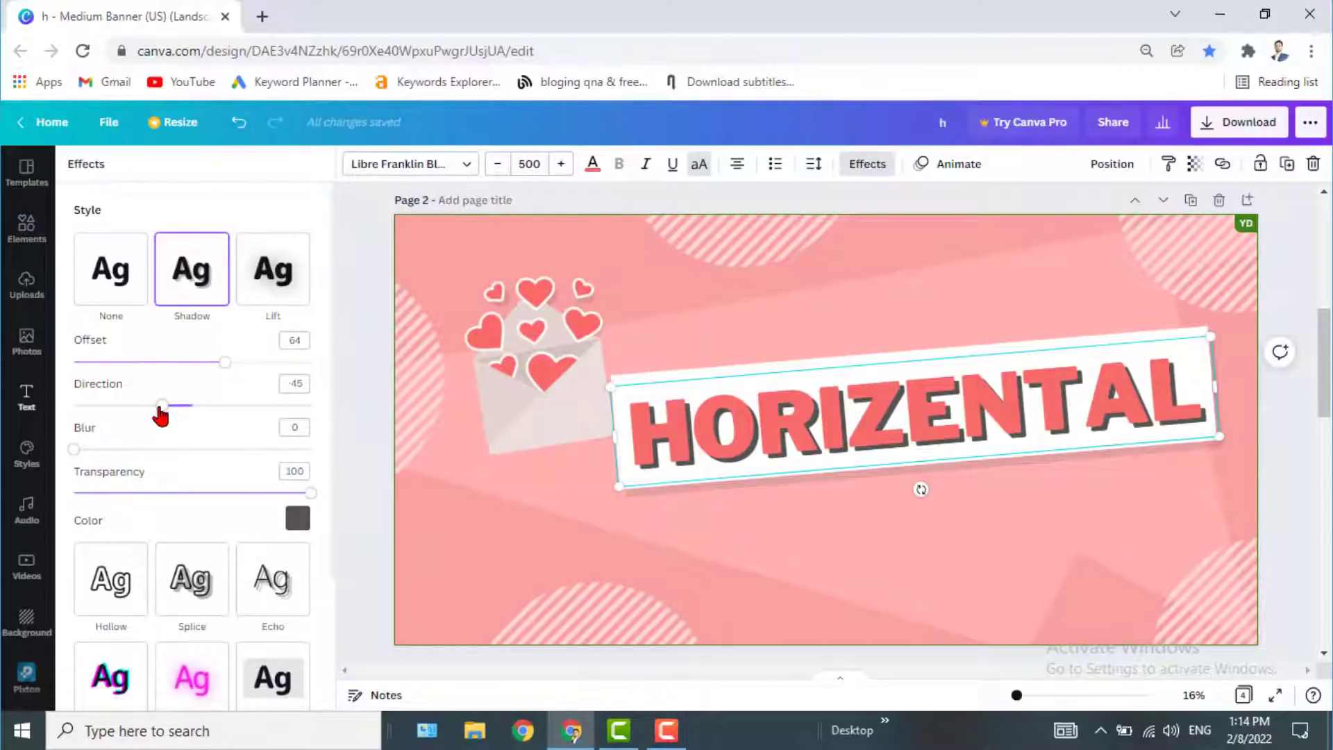
drag(160, 415, 137, 414)
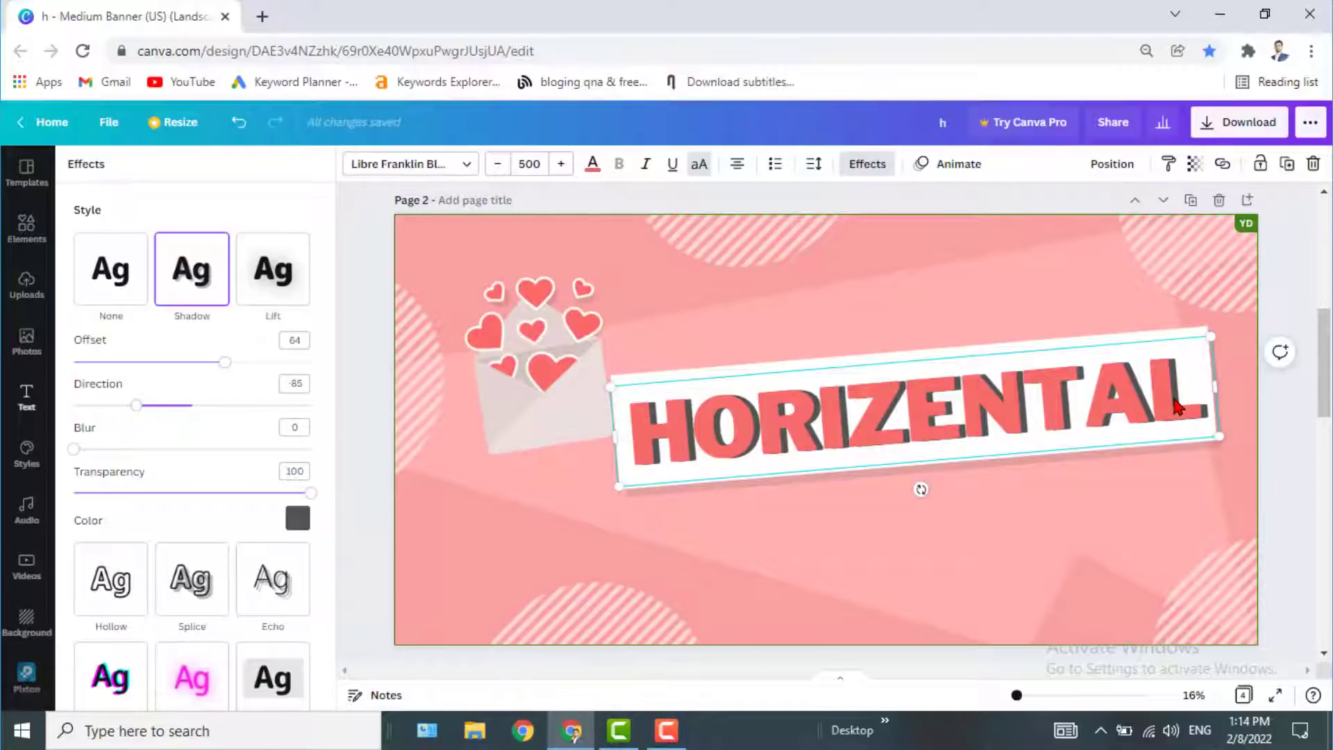
- Recolour the separate letter Z of the page 1 HORIZENTAL heading with the gold photo colour
drag(1321, 352, 1326, 270)
click(644, 402)
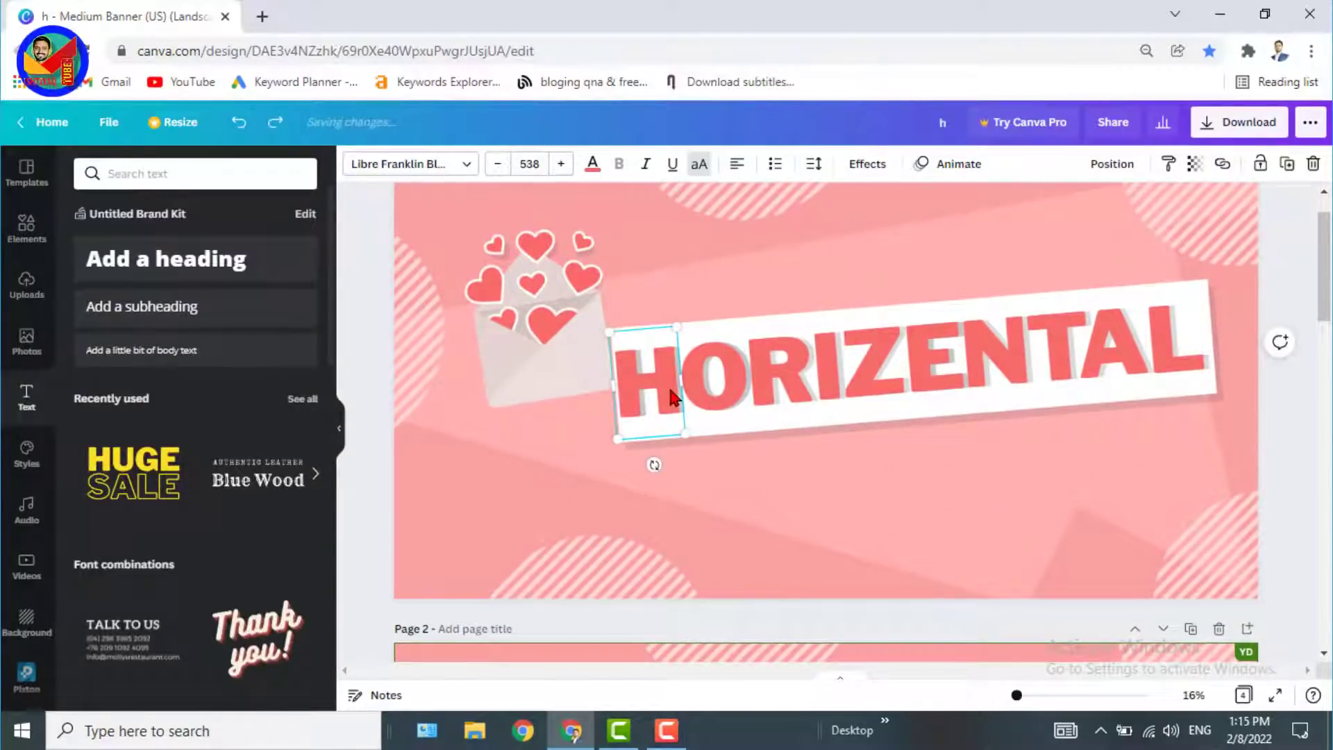
click(722, 390)
click(864, 383)
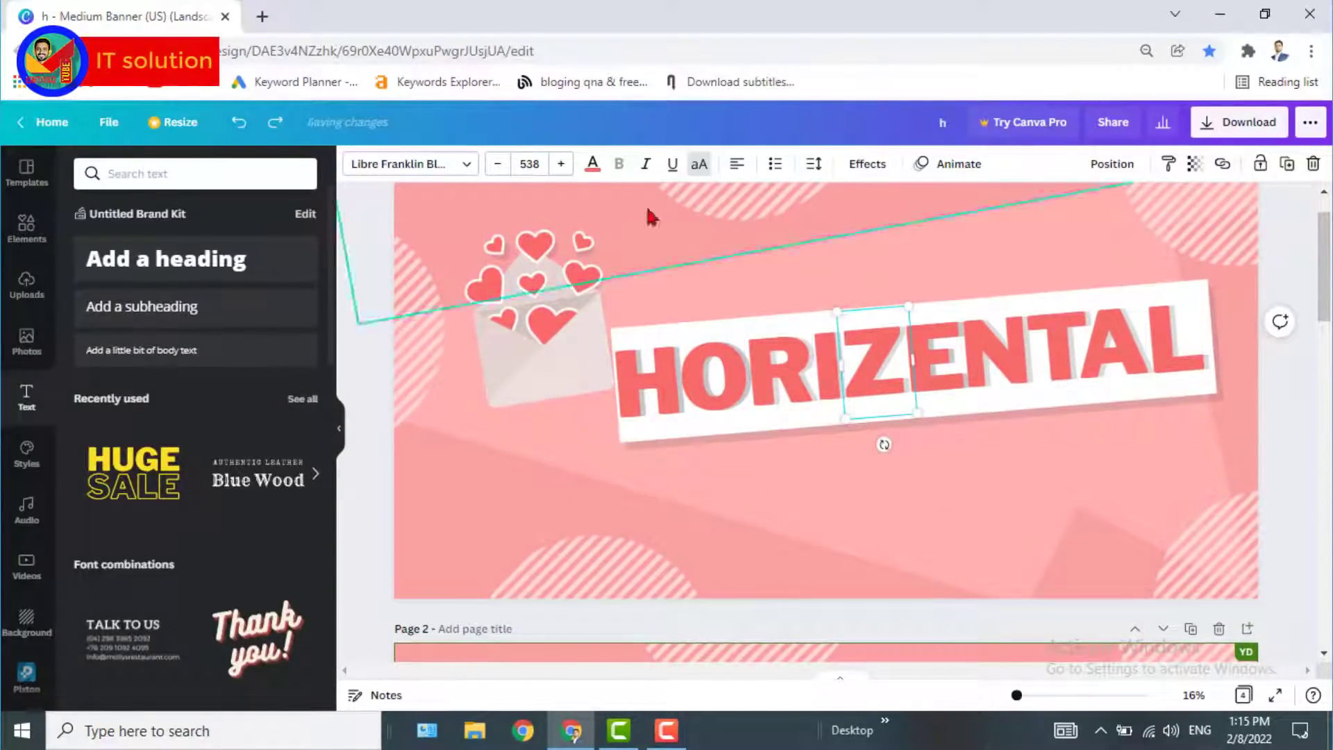
click(592, 166)
click(300, 492)
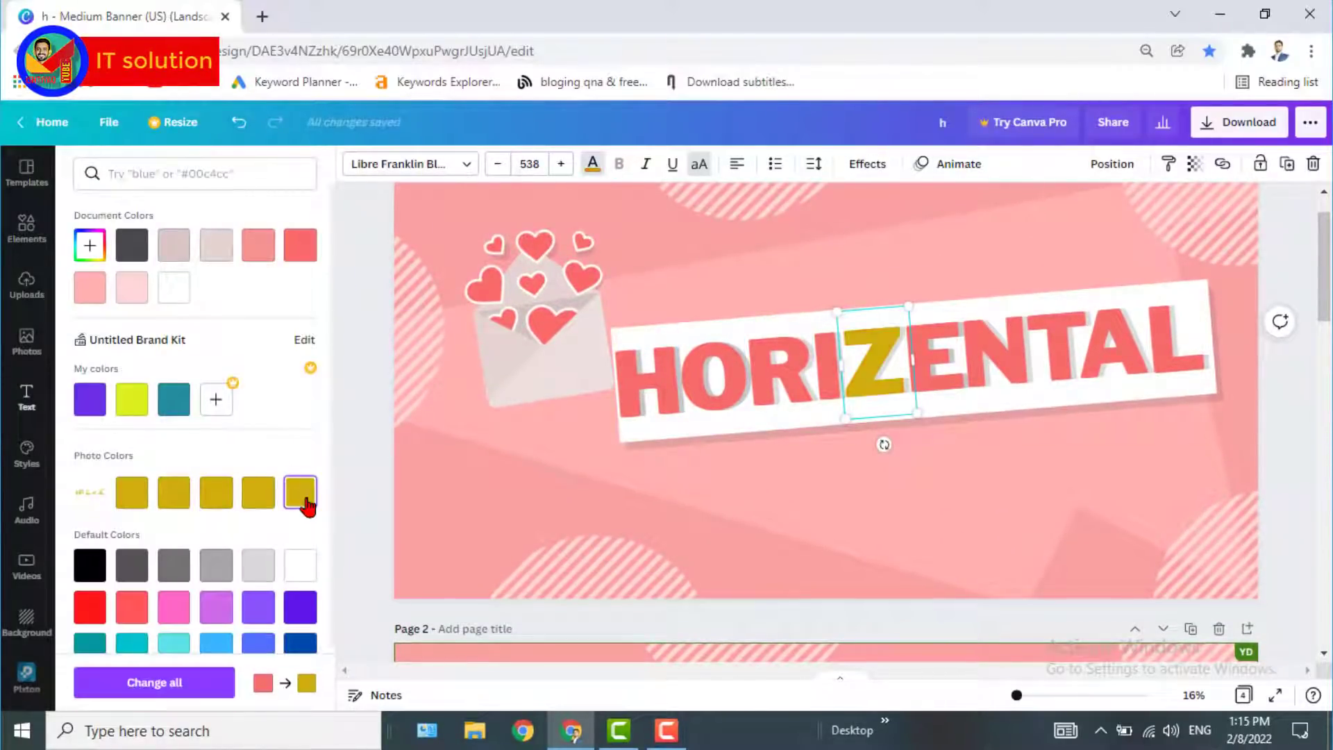
- Change the shadow colour of the letter E in the page 1 HORIZENTAL heading to violet-blue
click(949, 375)
click(867, 163)
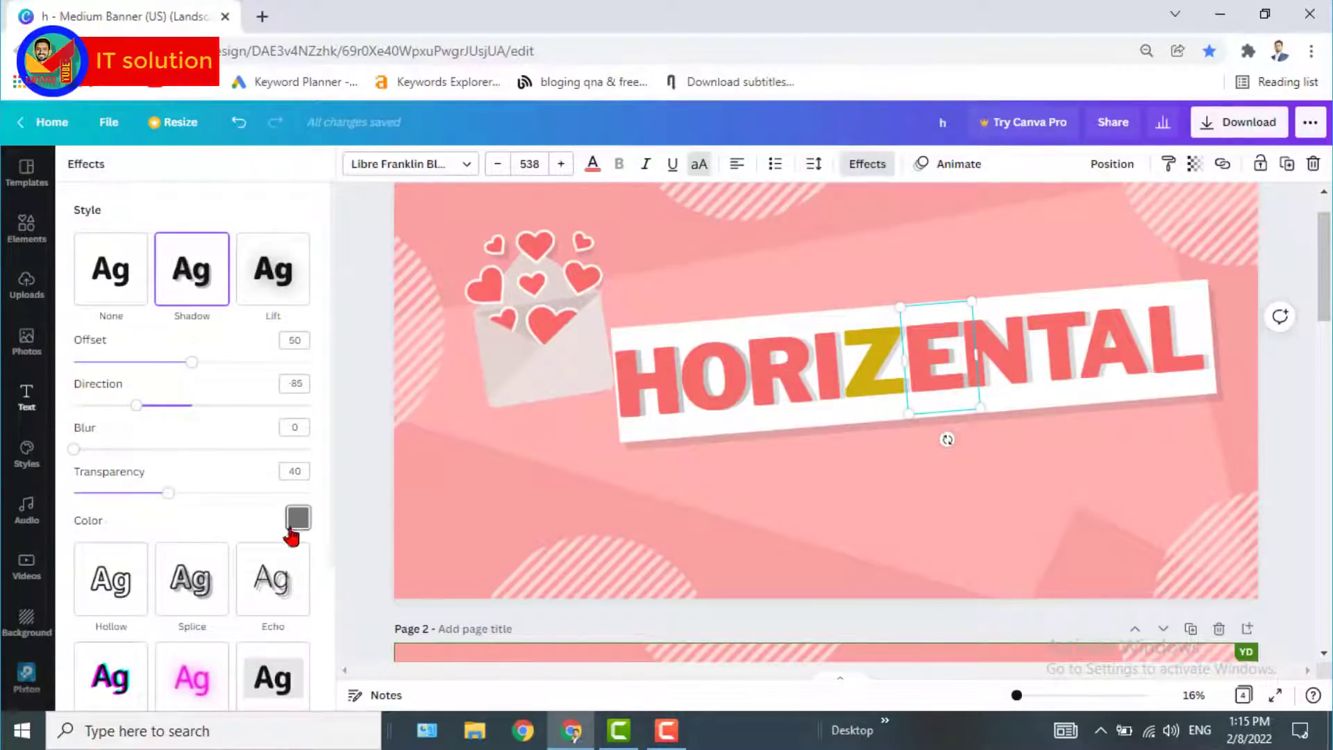
click(298, 521)
click(277, 493)
click(358, 347)
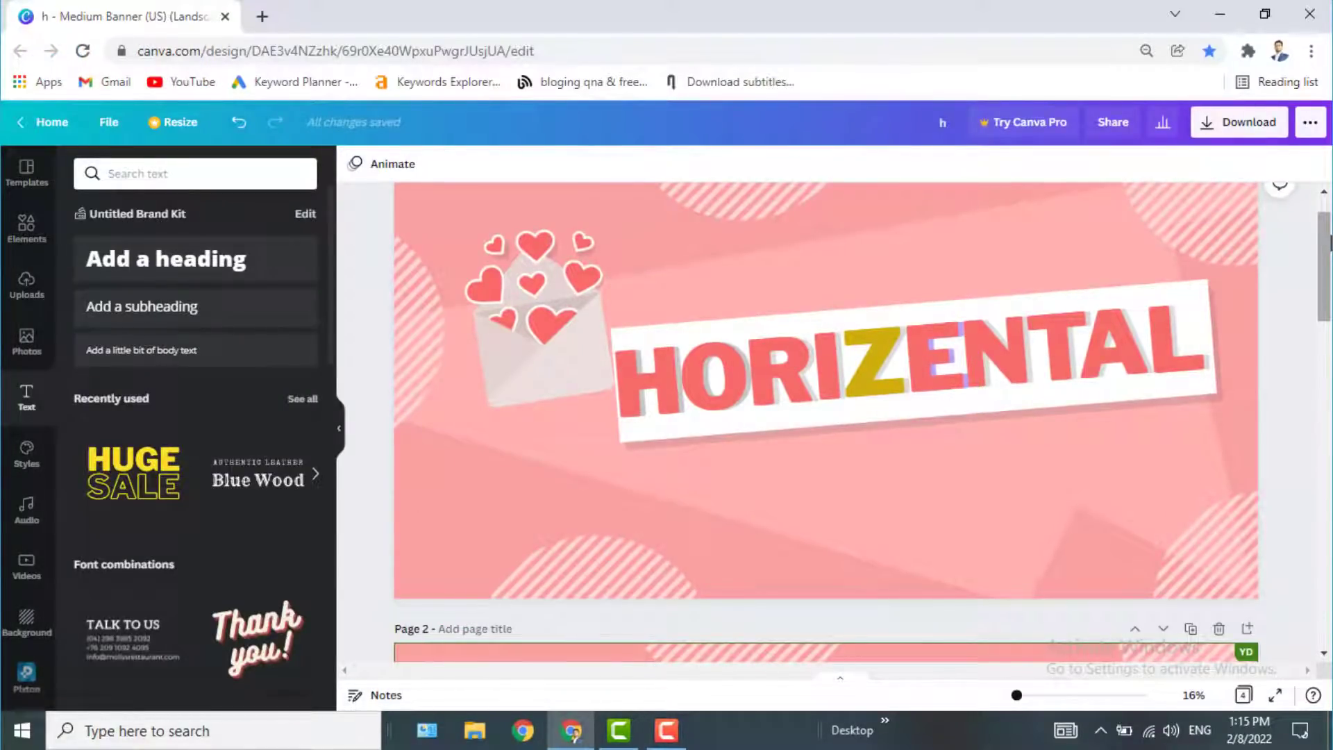
- Apply a Shadow effect to the VERTICAL text on page 3 with offset 72, direction 0, transparency 100 and dark grey colour
scroll(972, 396, down, 3)
scroll(1111, 587, down, 10)
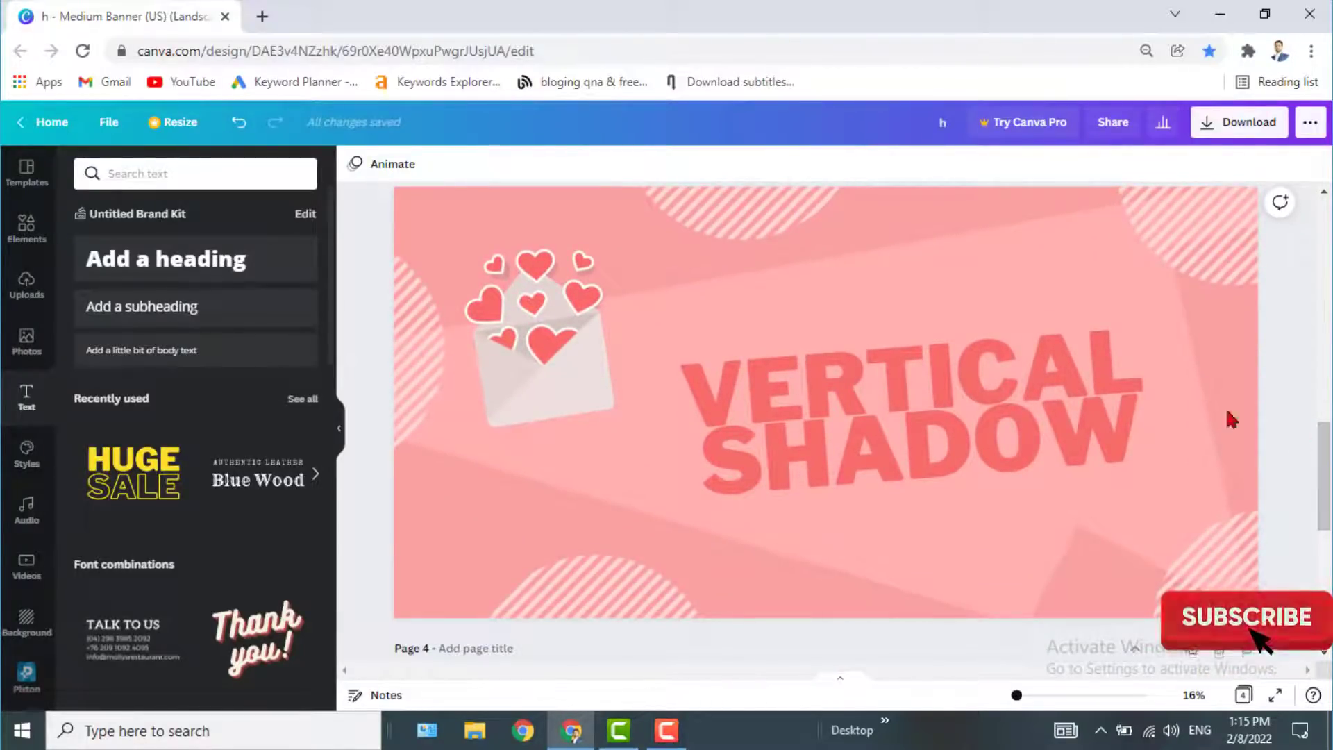
click(985, 369)
click(864, 165)
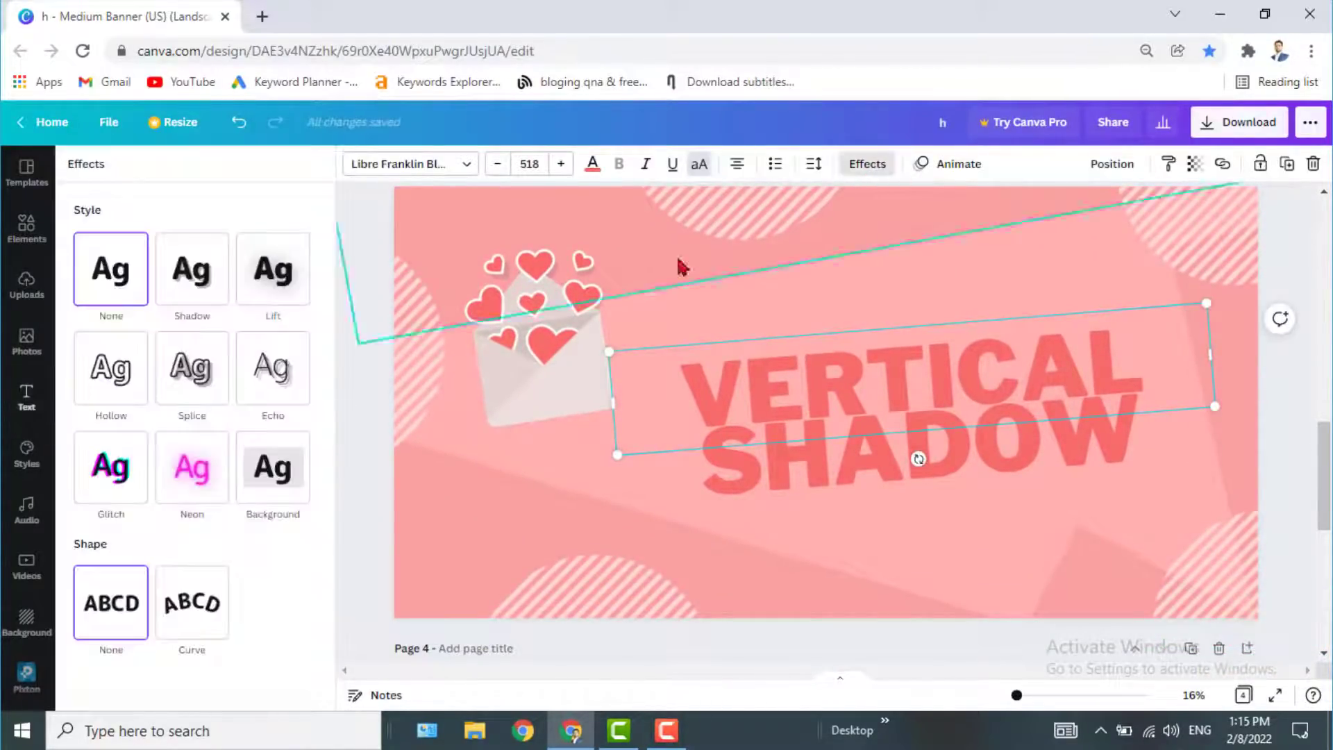
click(198, 285)
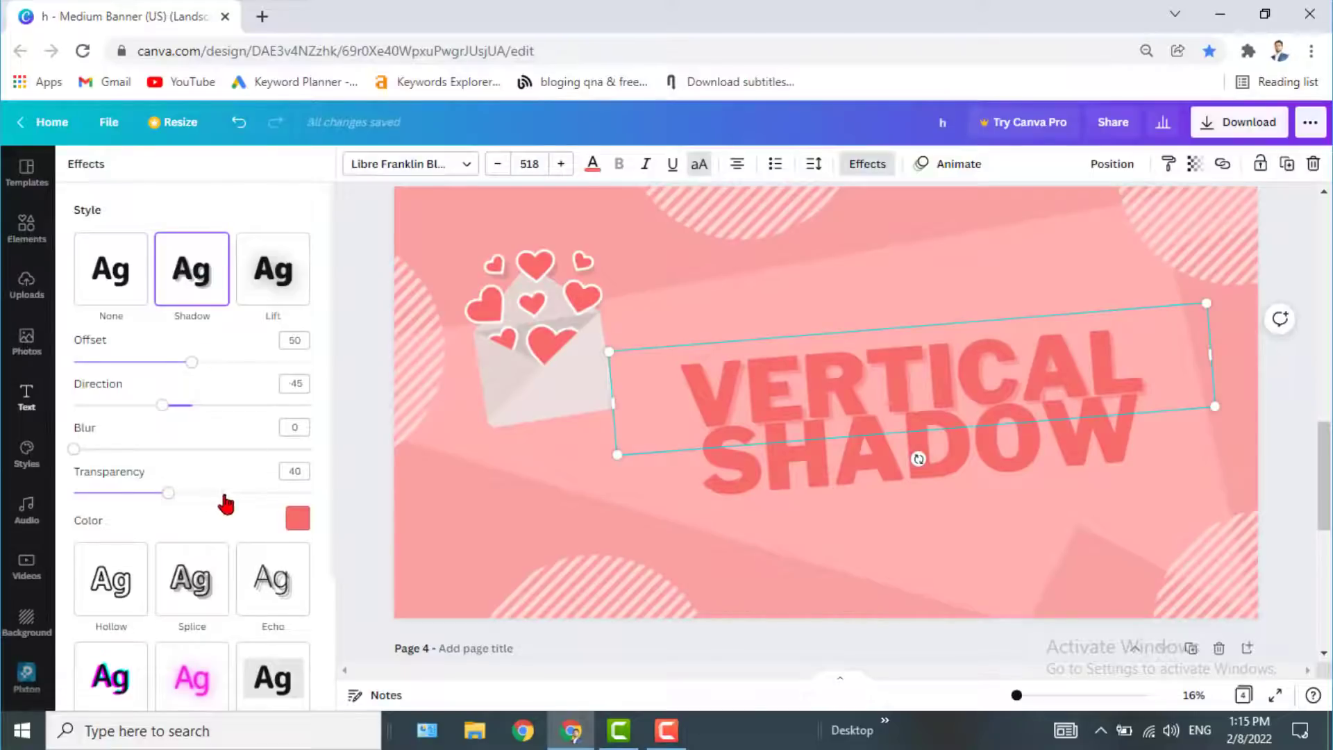
drag(169, 495, 381, 523)
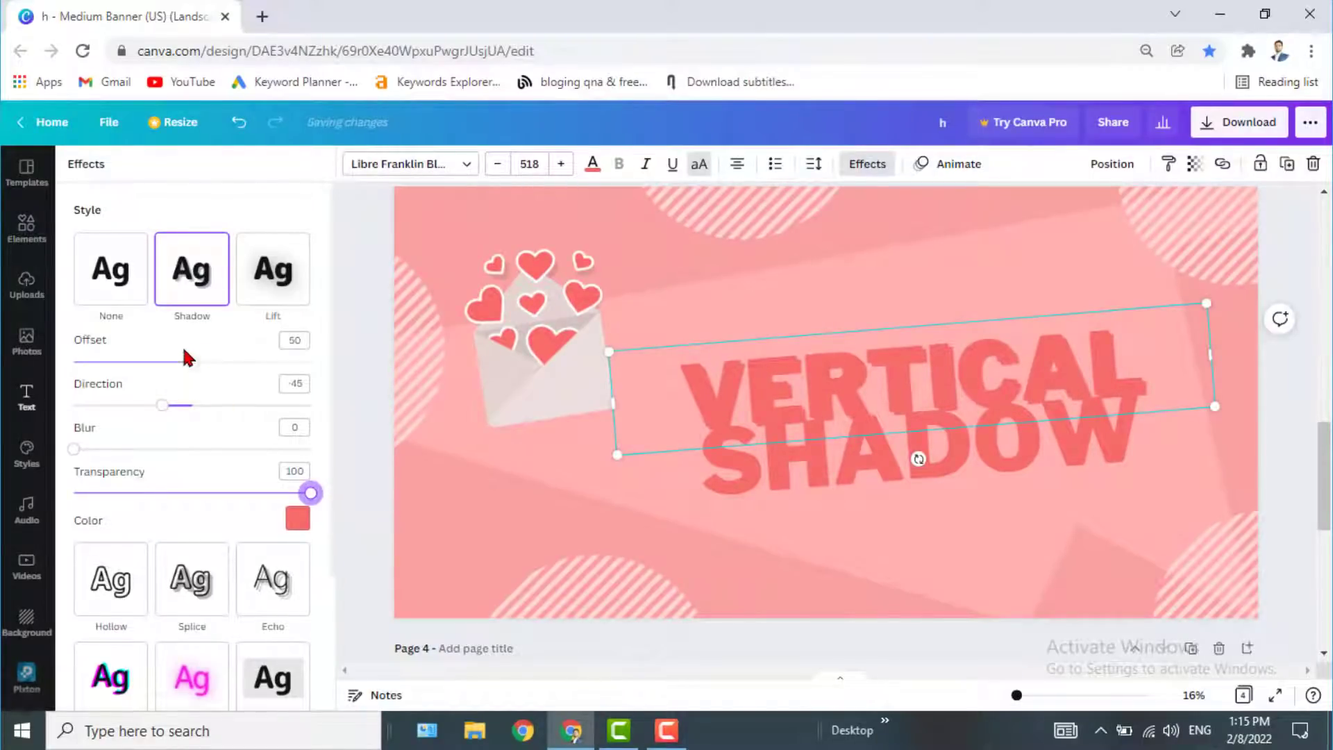
drag(194, 371, 244, 366)
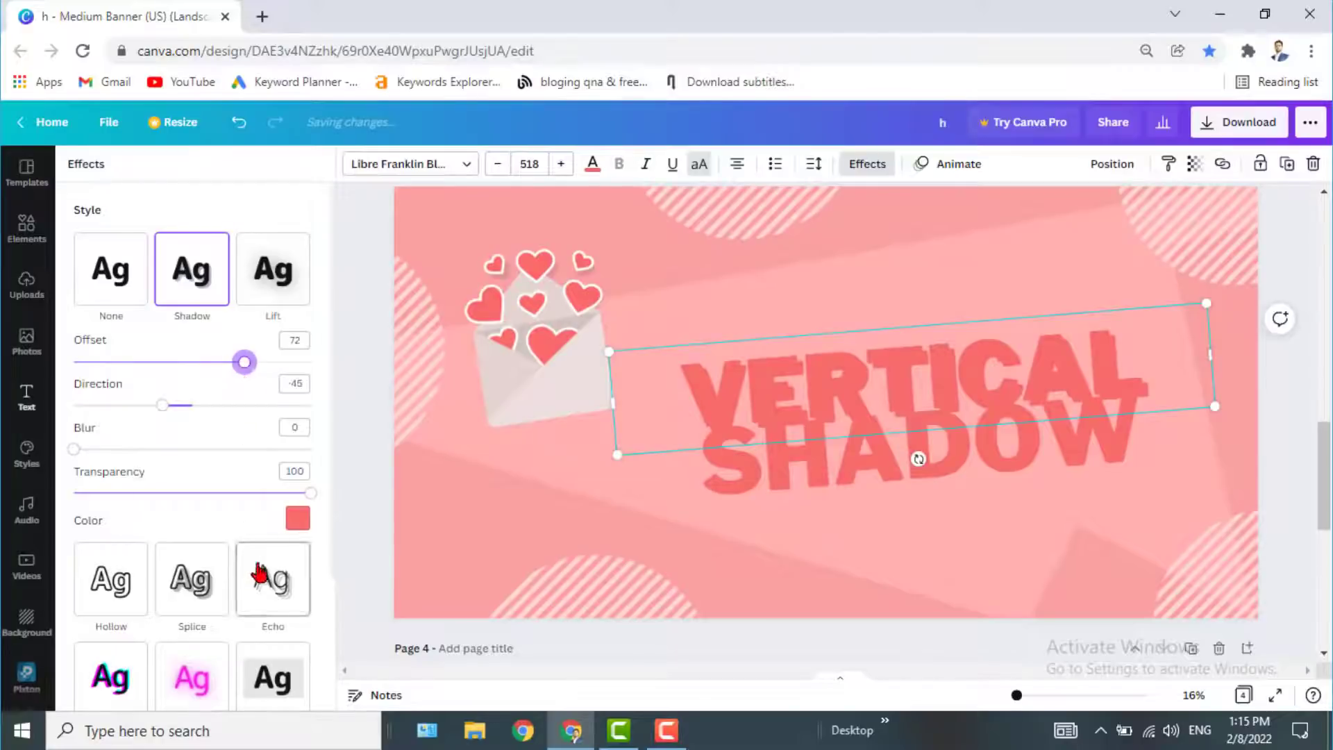
click(297, 519)
click(122, 469)
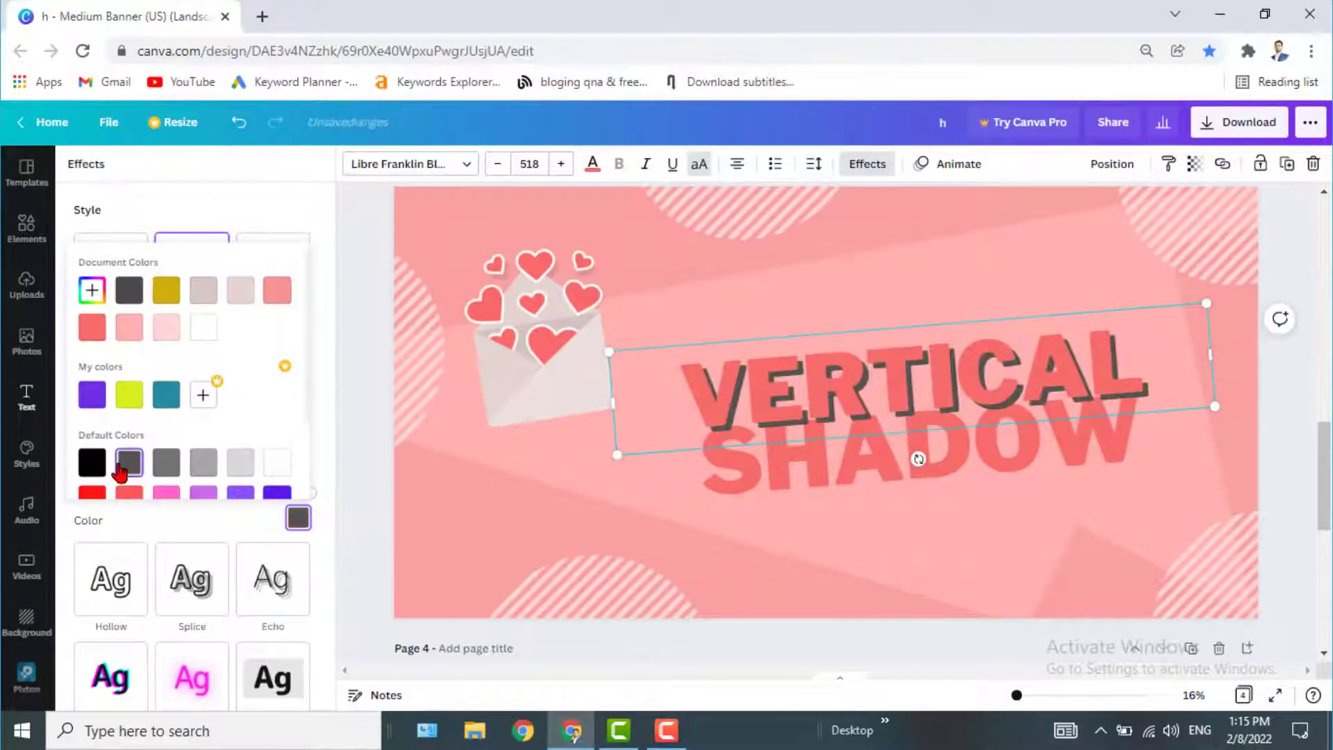
click(227, 208)
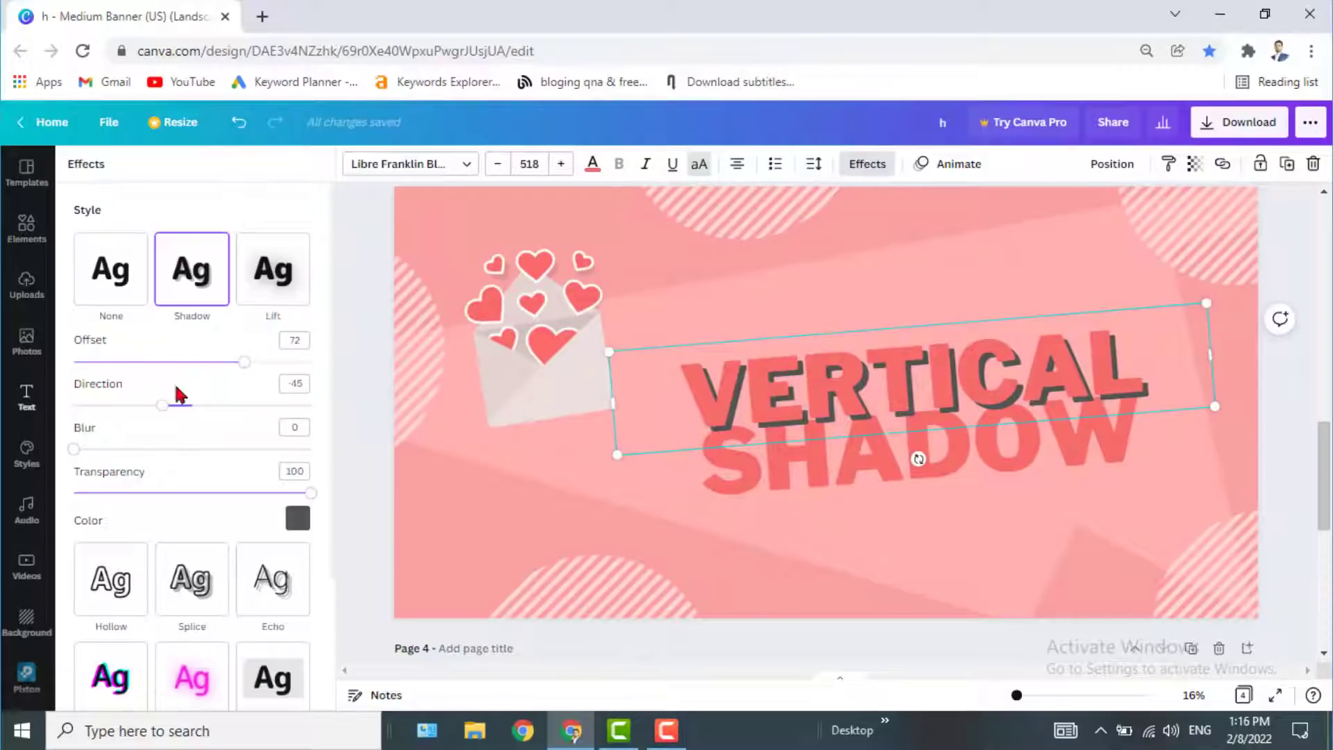
drag(164, 408, 195, 418)
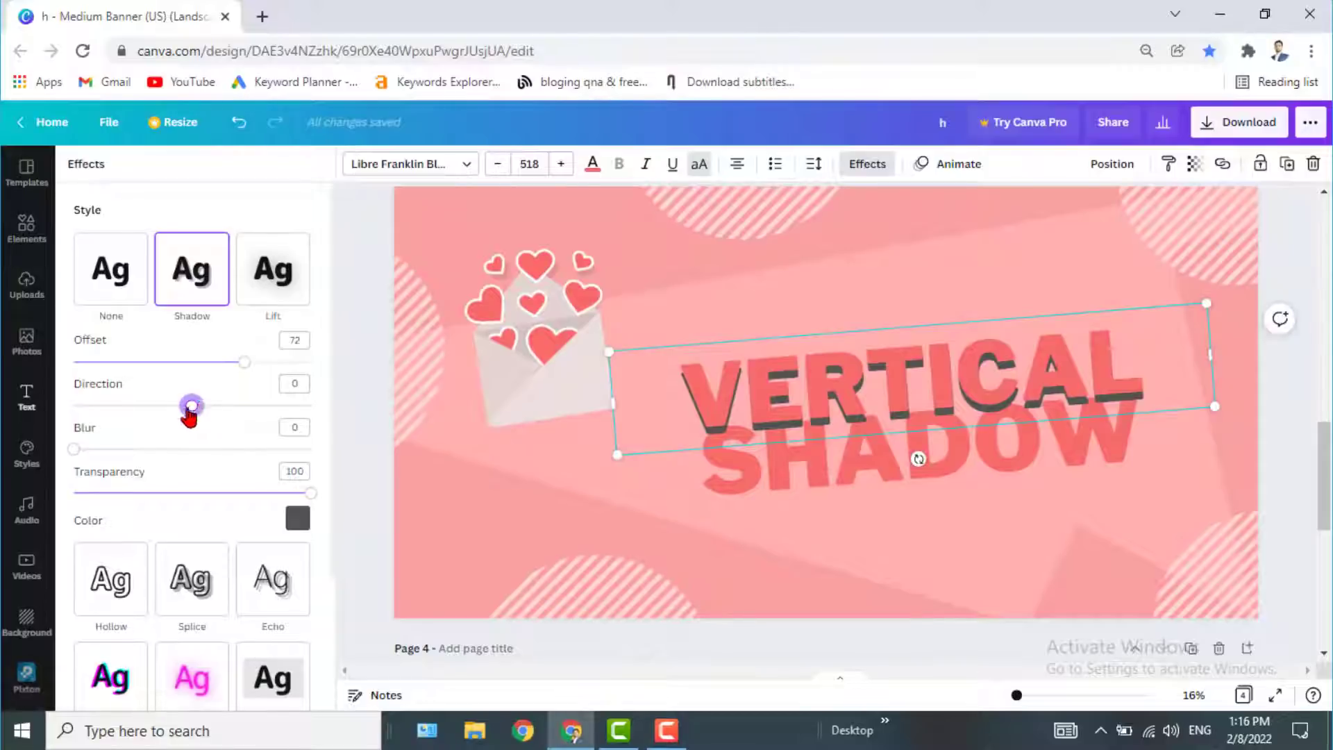
- Set the VERTICAL text shadow's blur to 100 and its offset to 100
drag(73, 450, 378, 467)
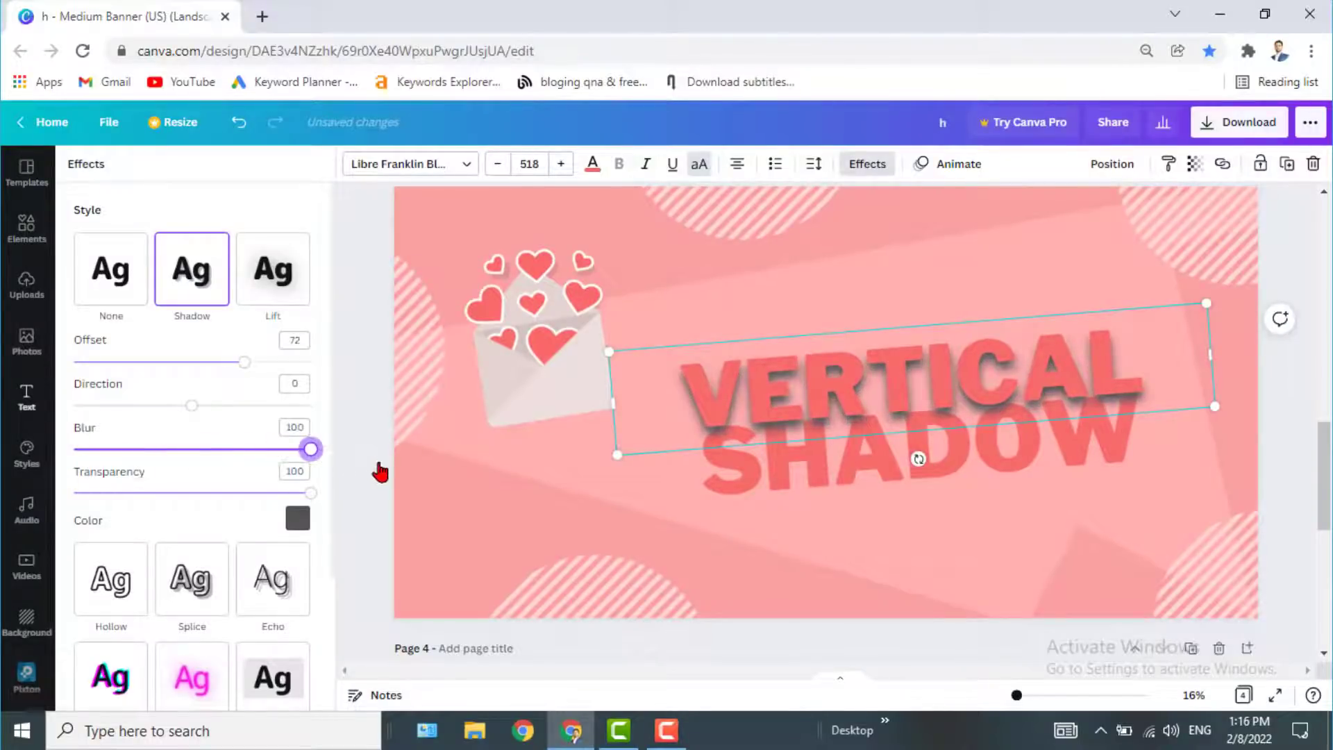
drag(244, 363, 386, 387)
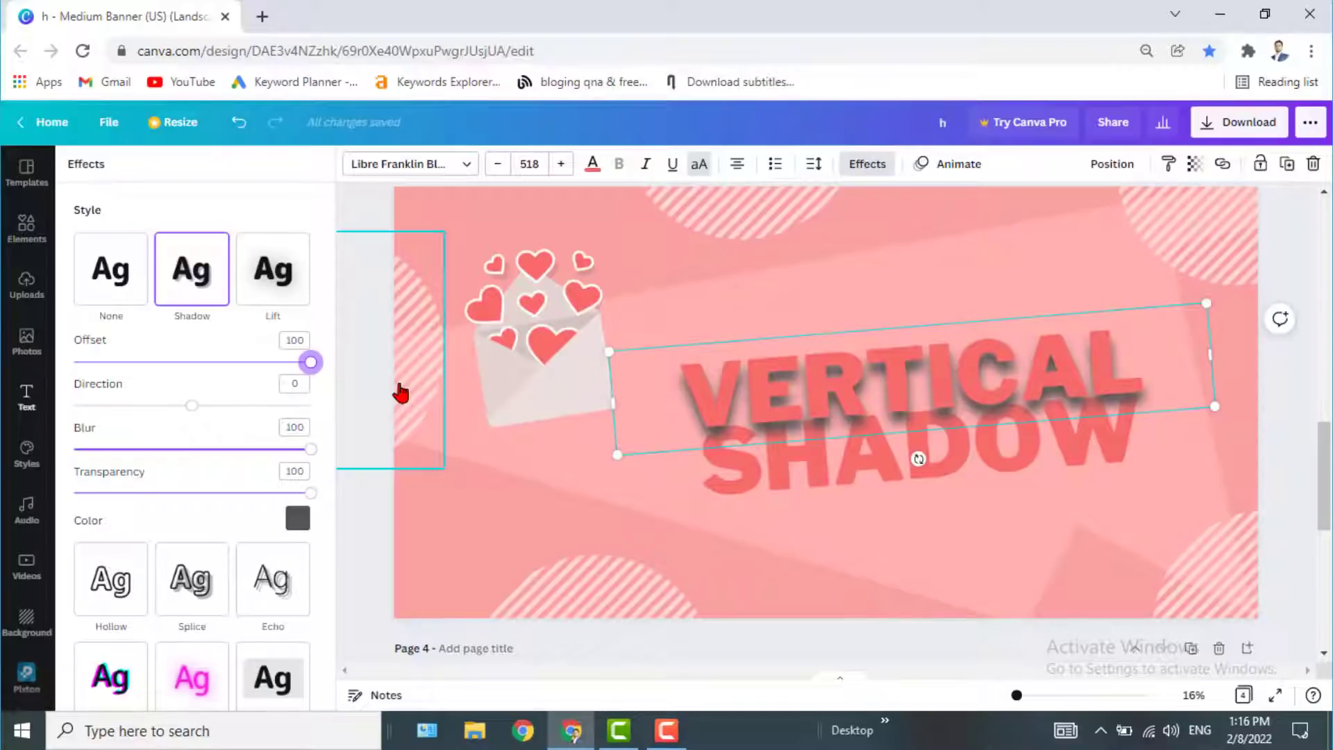
click(354, 521)
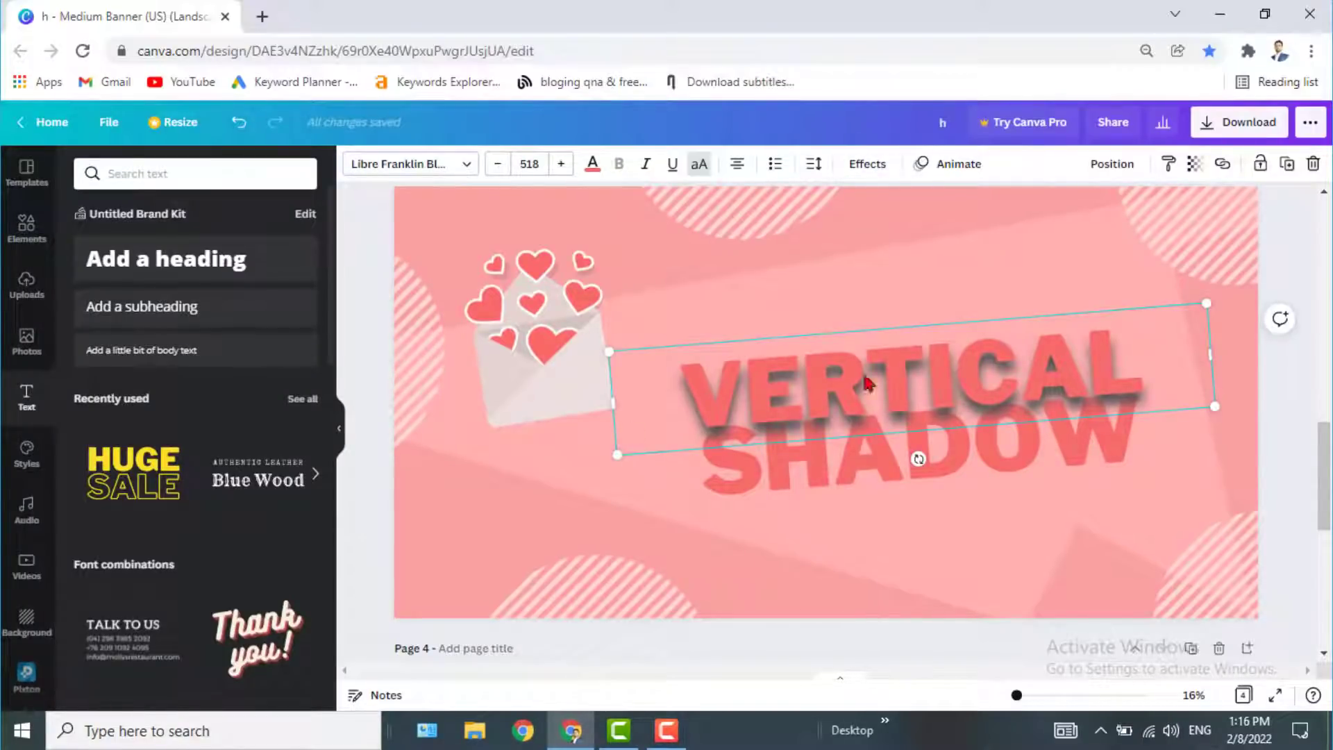
- Copy the VERTICAL text's style onto the SHADOW text and send SHADOW one layer backward
click(1169, 166)
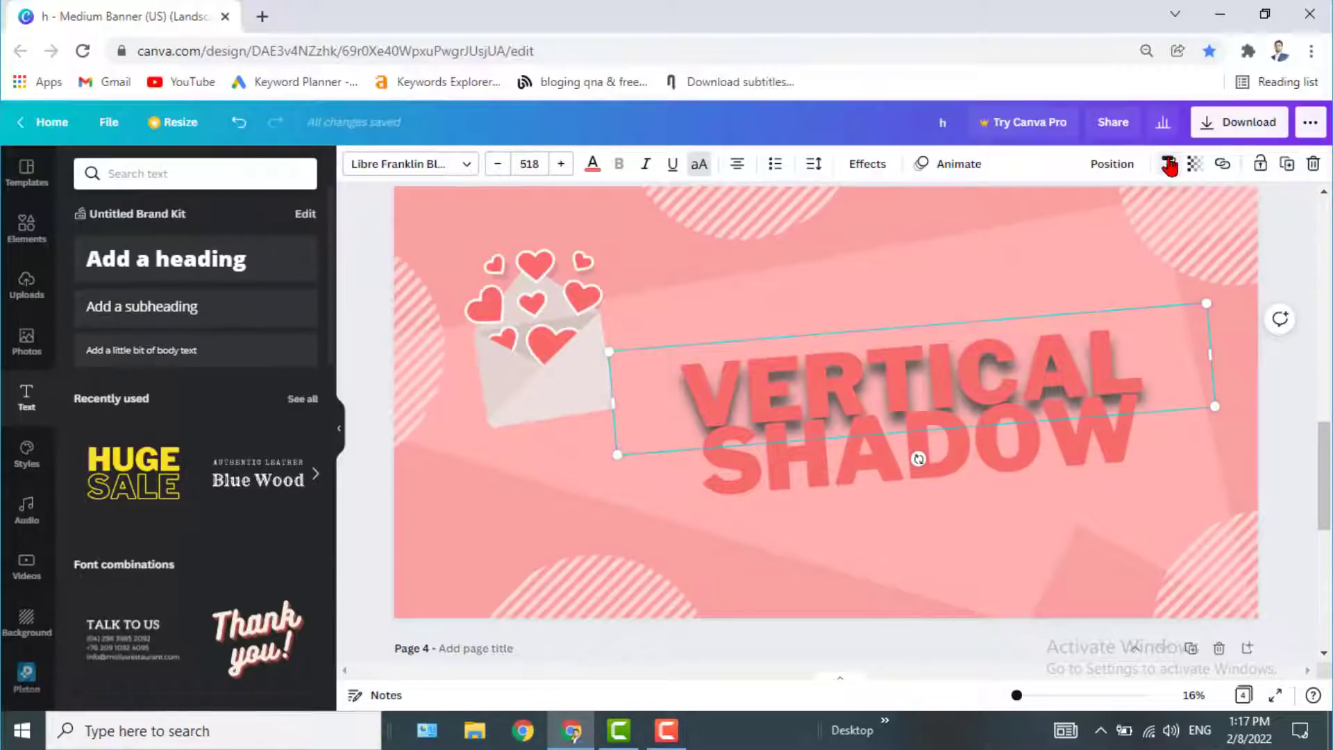
click(1037, 465)
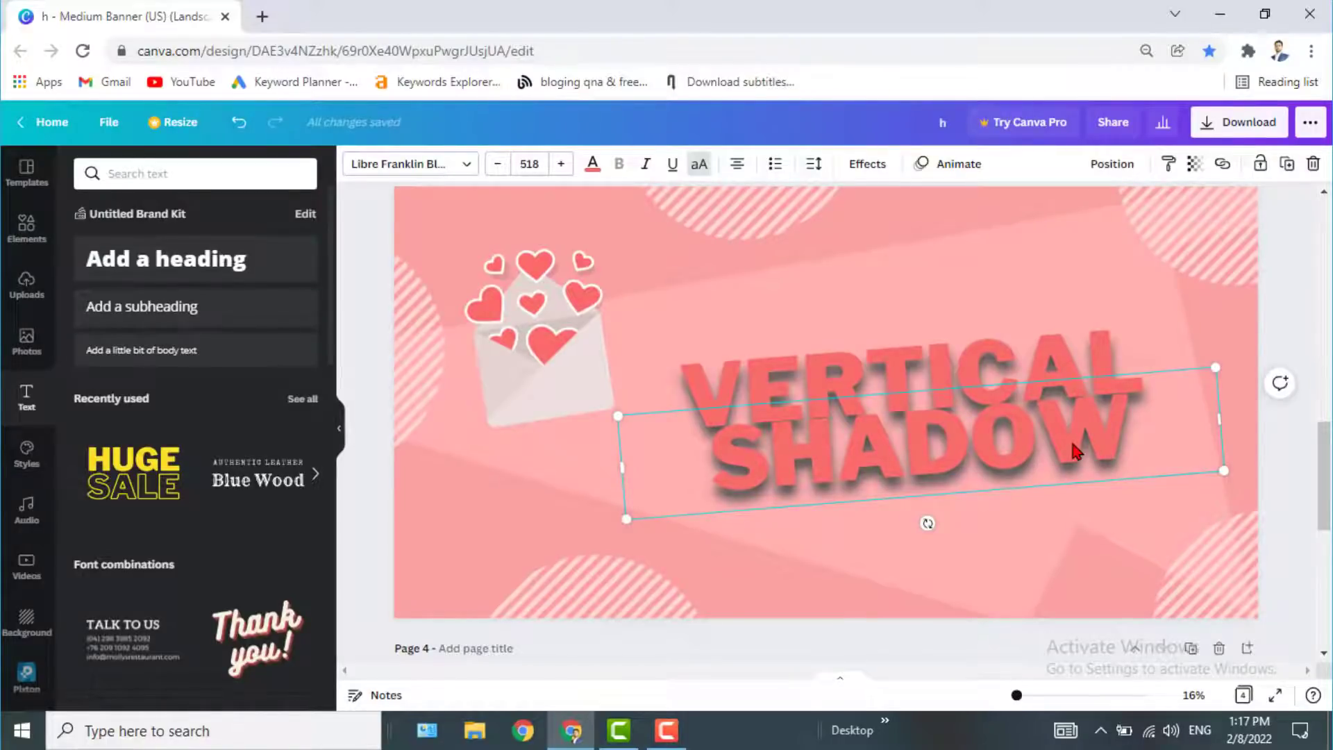
click(1111, 165)
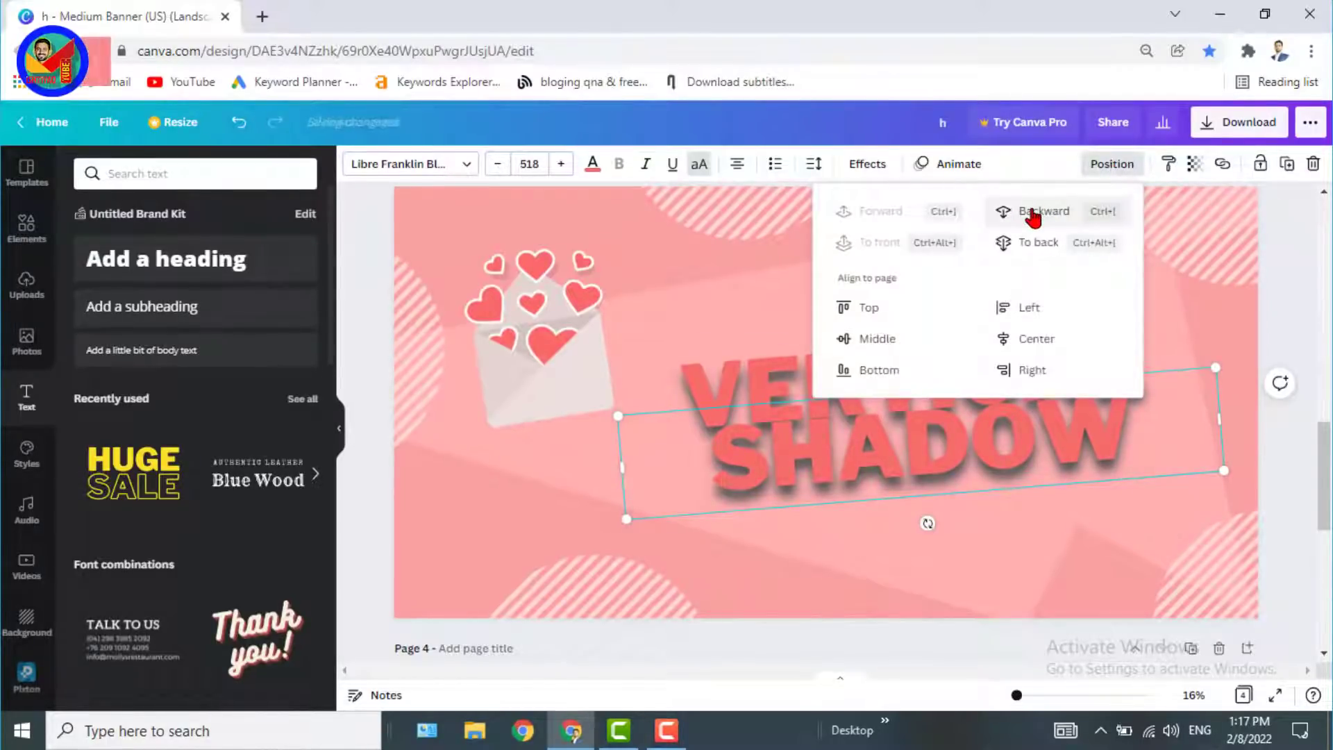
click(1027, 212)
click(1293, 307)
click(1292, 309)
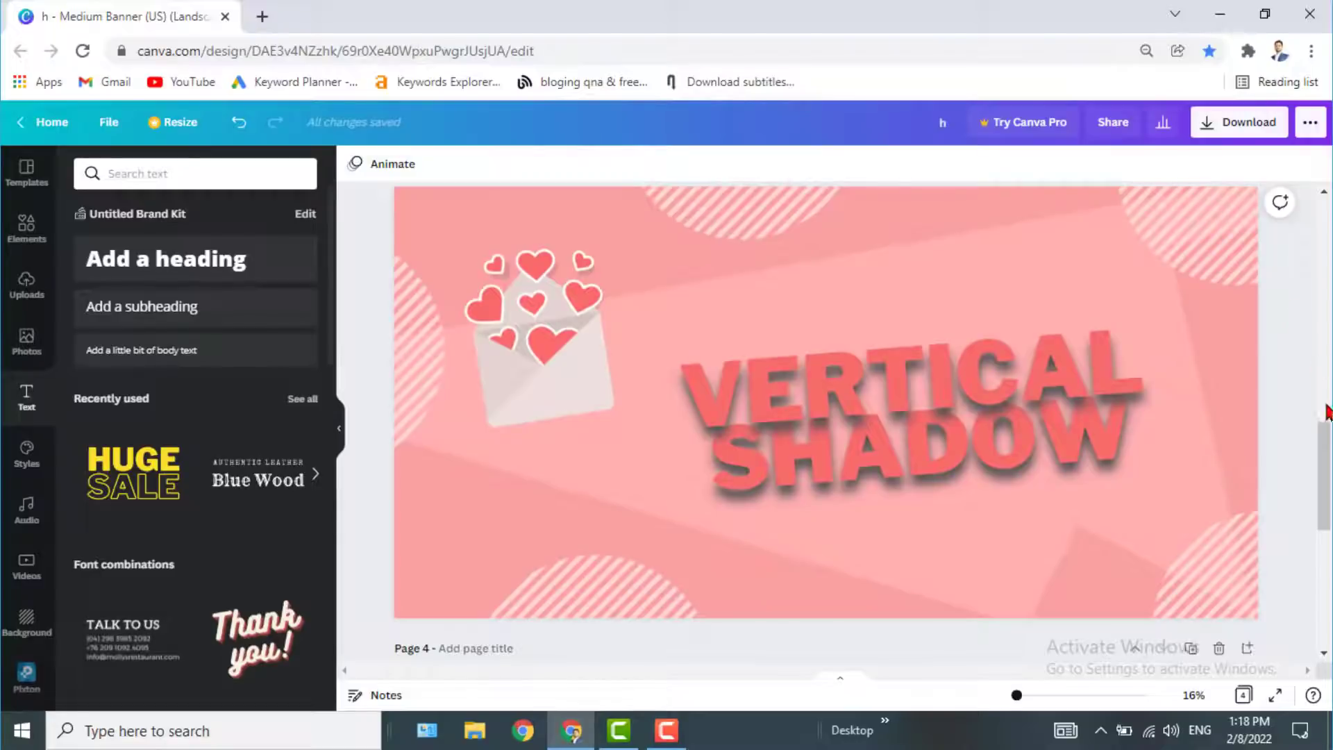
- Open the image editing options for the Urdu lettering image on page 4
scroll(1326, 472, down, 1)
drag(1329, 478, 1328, 573)
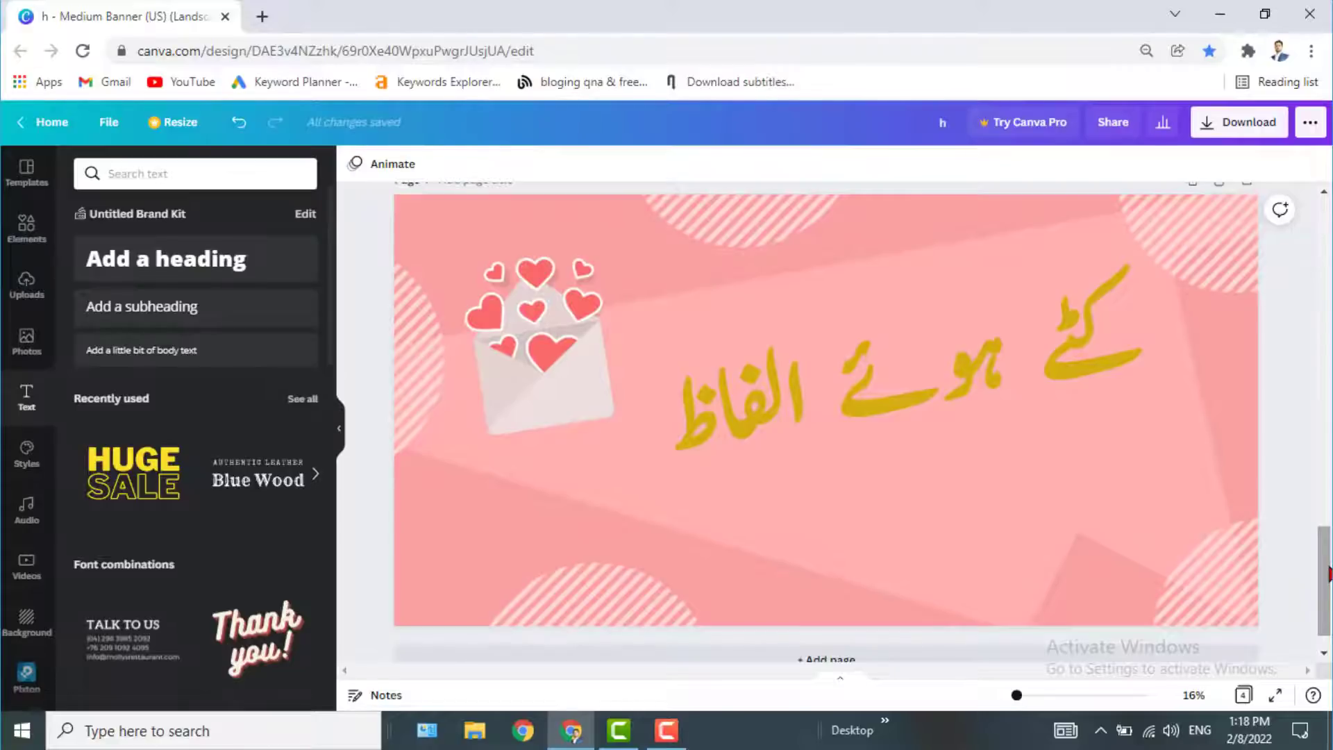
click(932, 402)
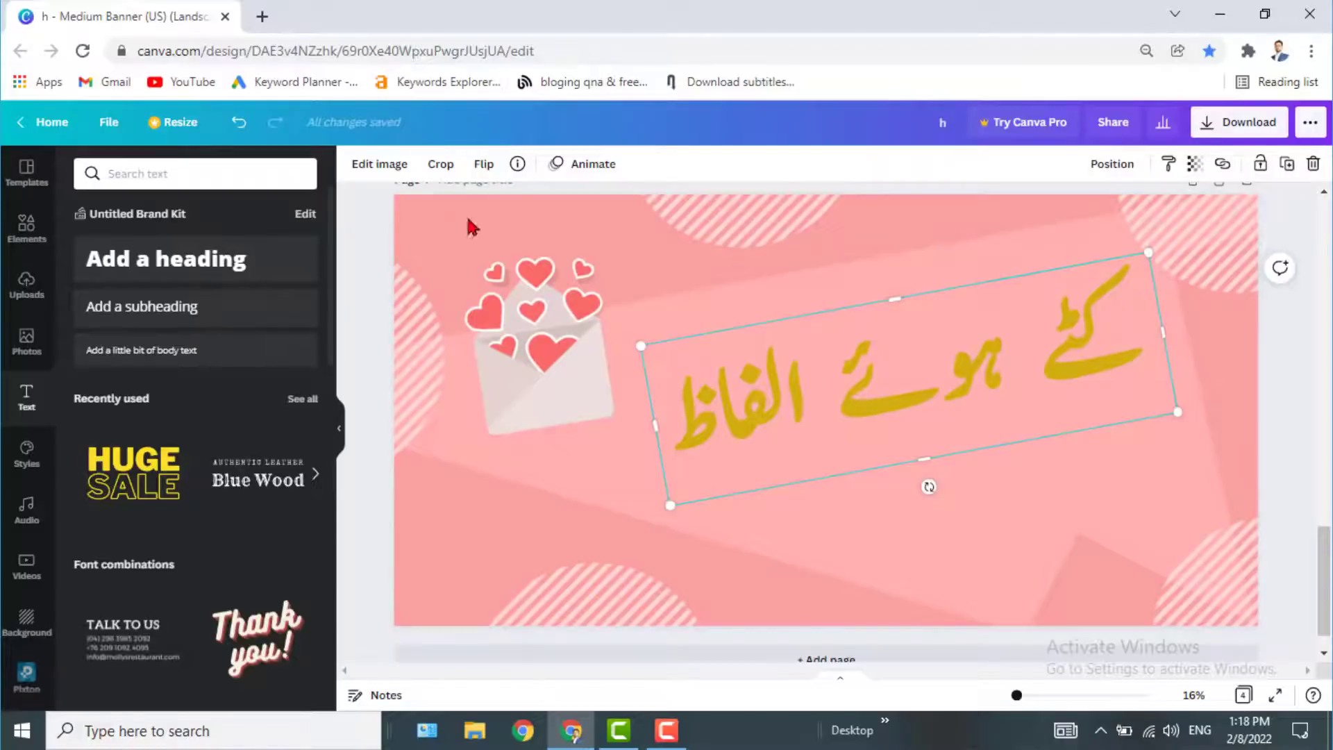
click(382, 167)
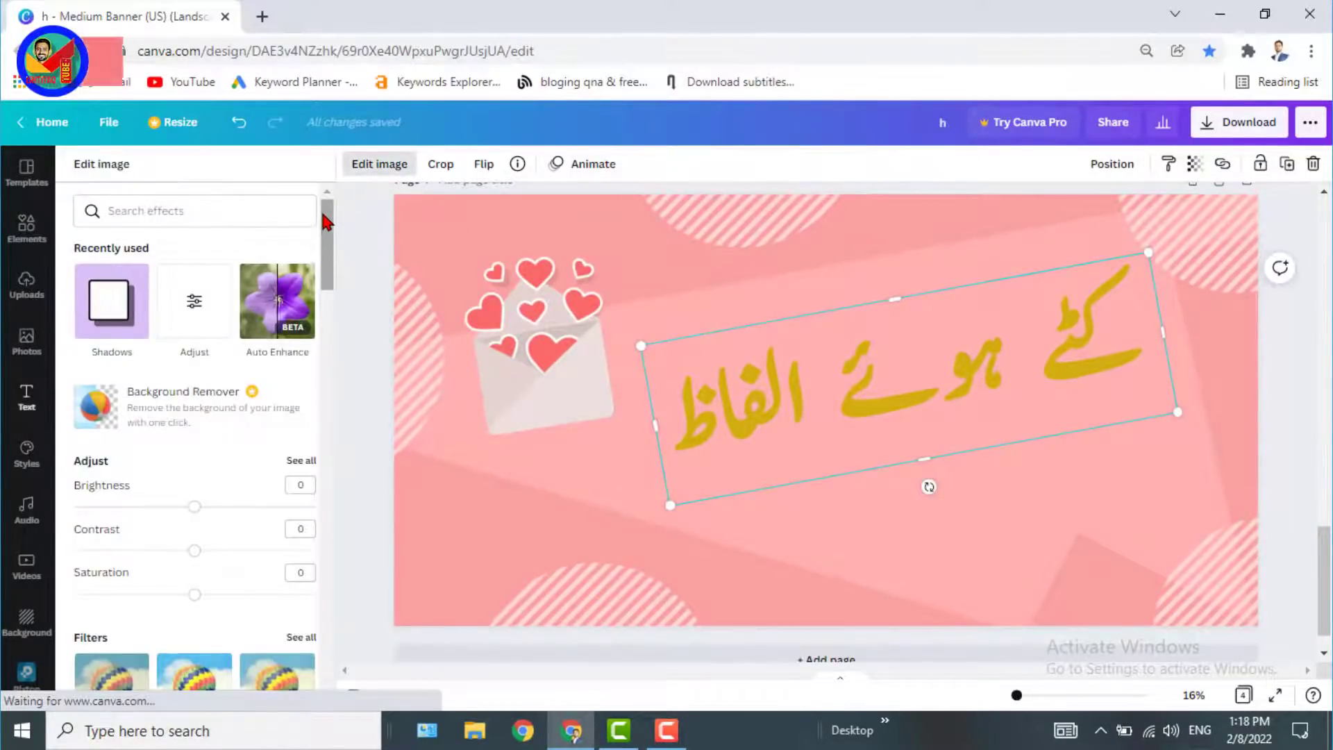
- Try the Outrun filter from the Photogenic Color Pop set on the Urdu lettering image
drag(327, 221, 319, 407)
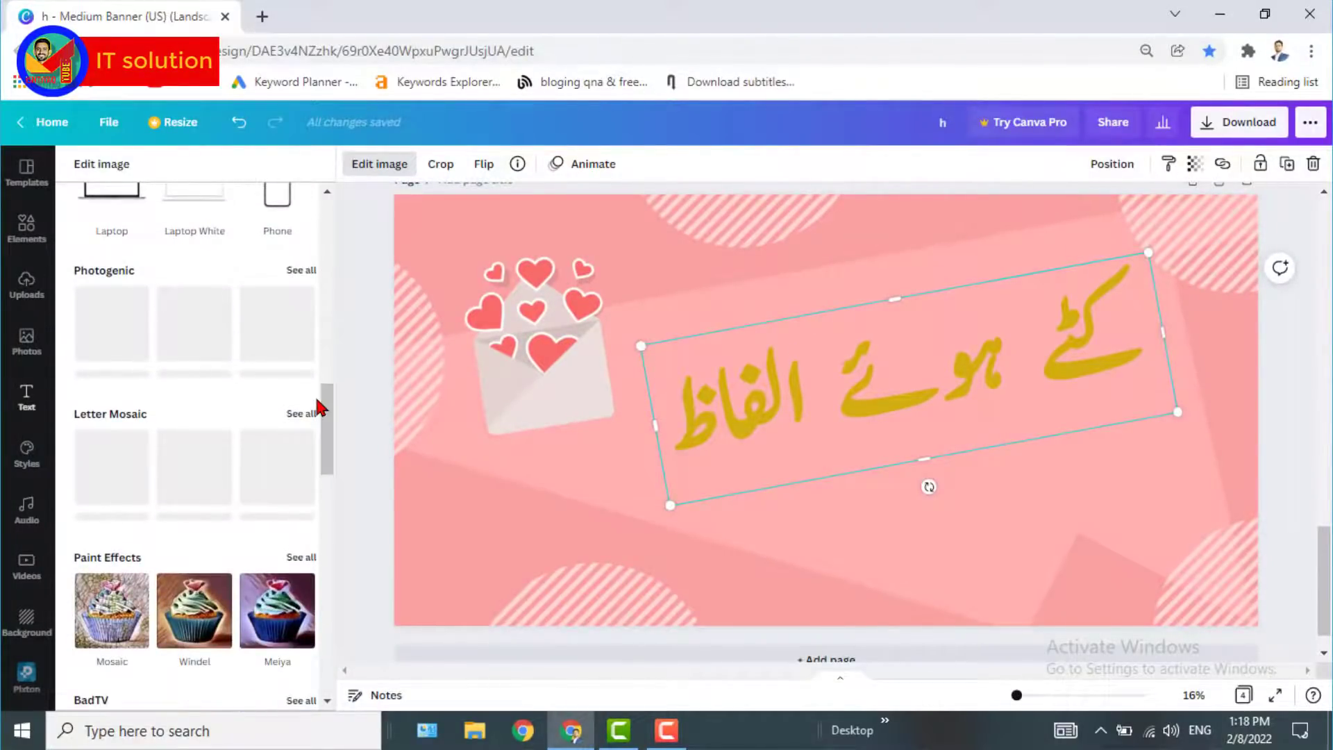
click(300, 276)
drag(331, 259, 326, 611)
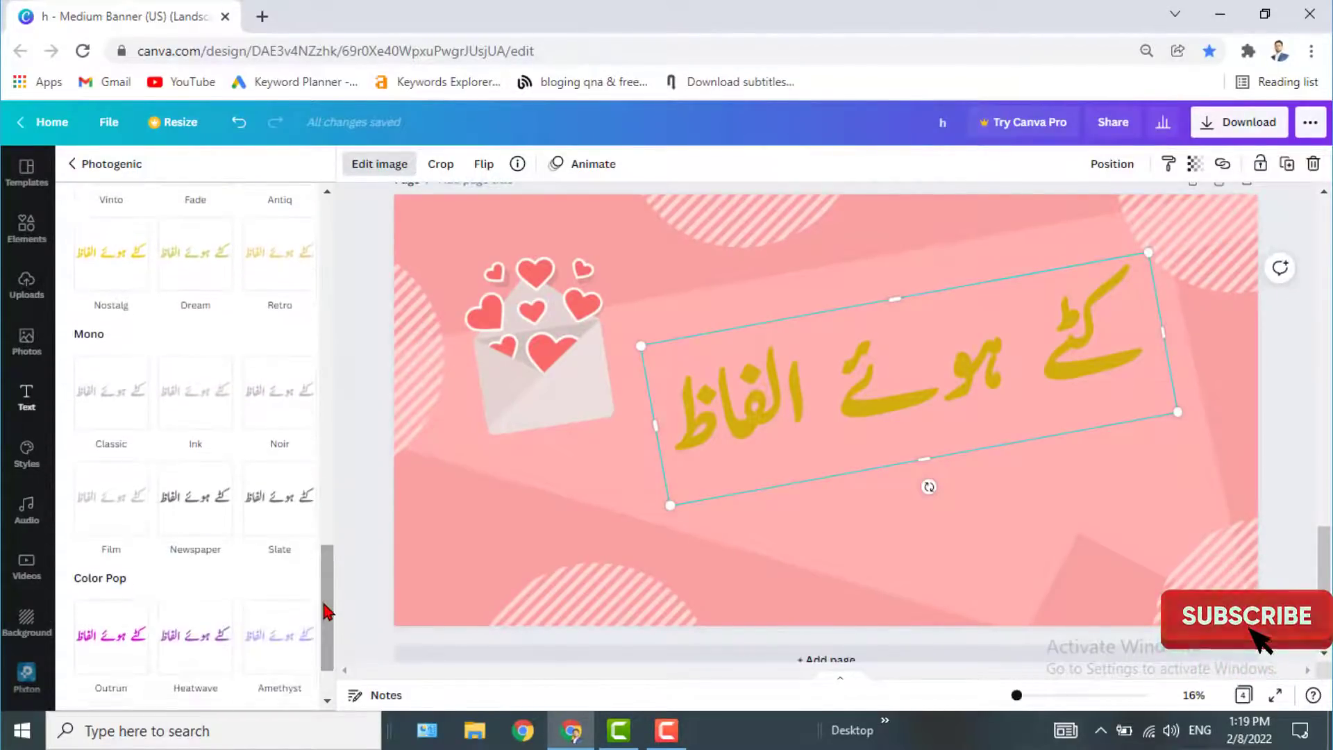
click(109, 635)
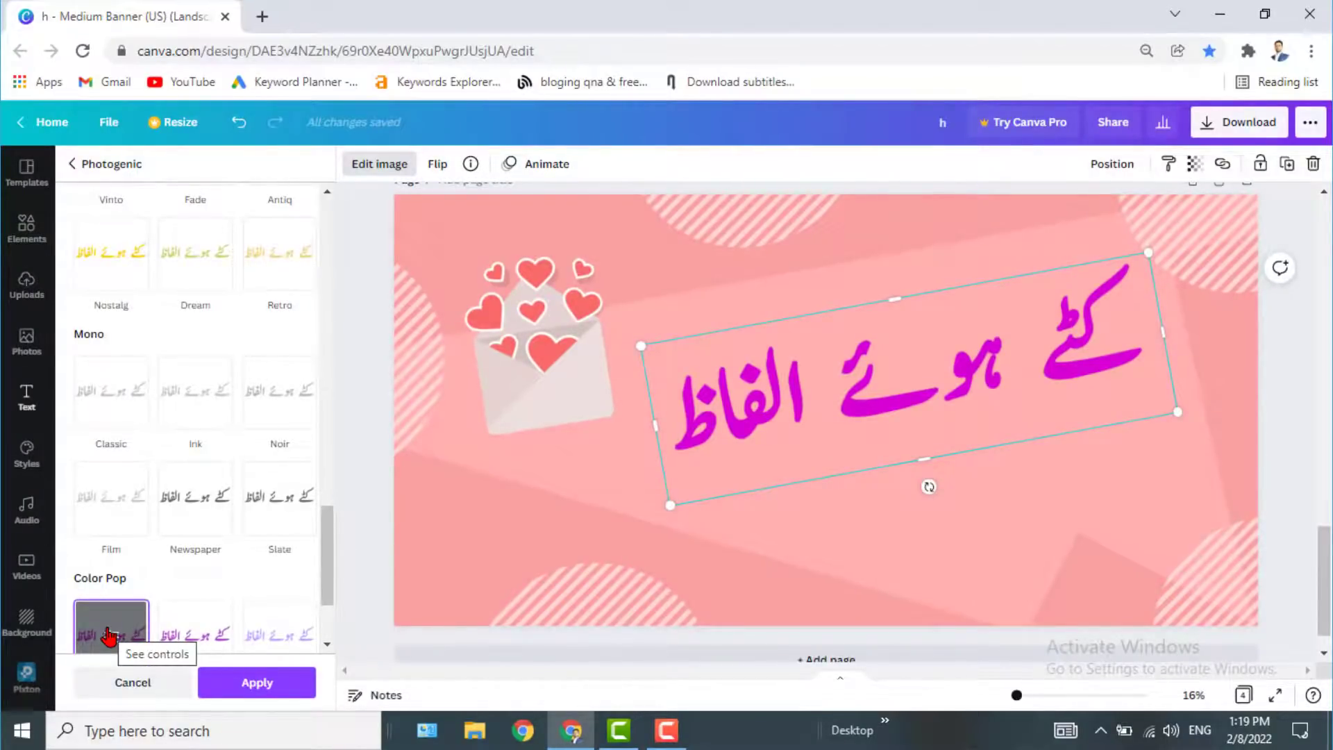
click(73, 165)
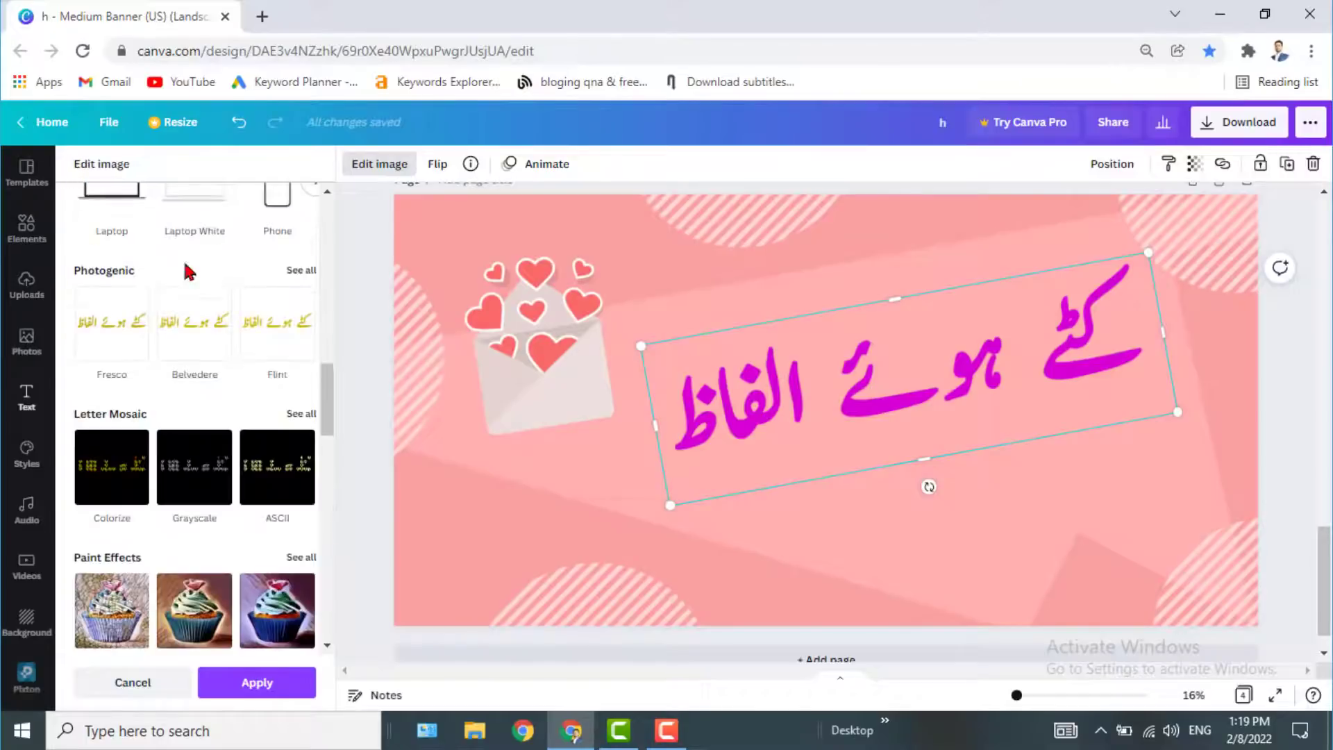
- Try the Letter Mosaic Grayscale, Paint Effects Meiya and BadTV Tube effects in turn on the Urdu lettering image
click(172, 462)
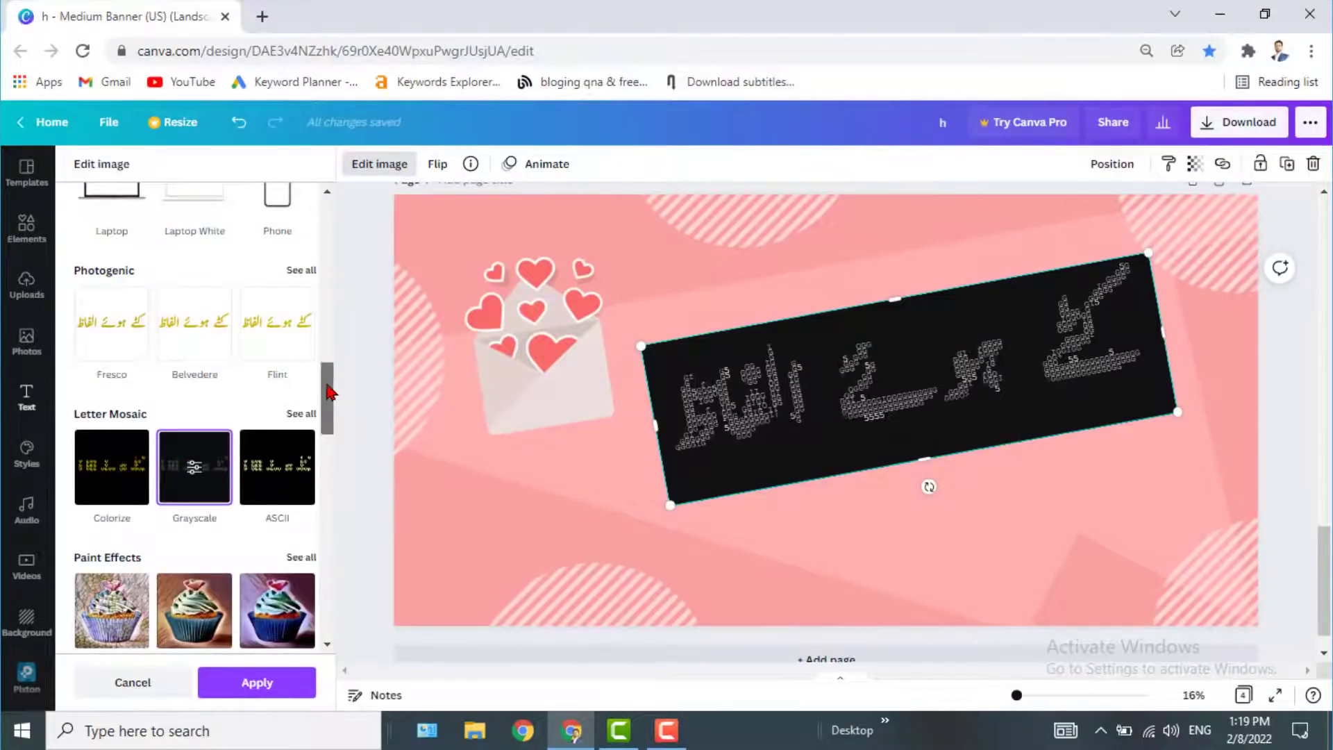
drag(329, 391, 329, 447)
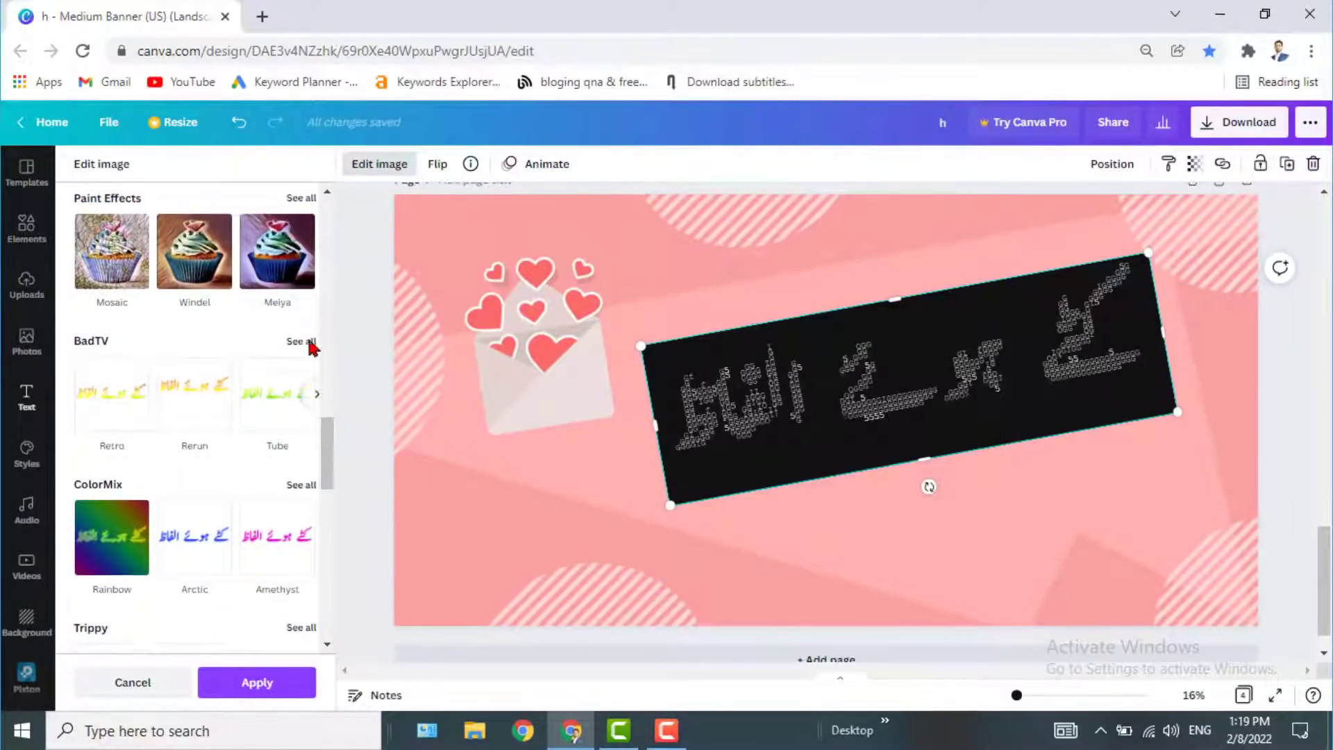
click(284, 276)
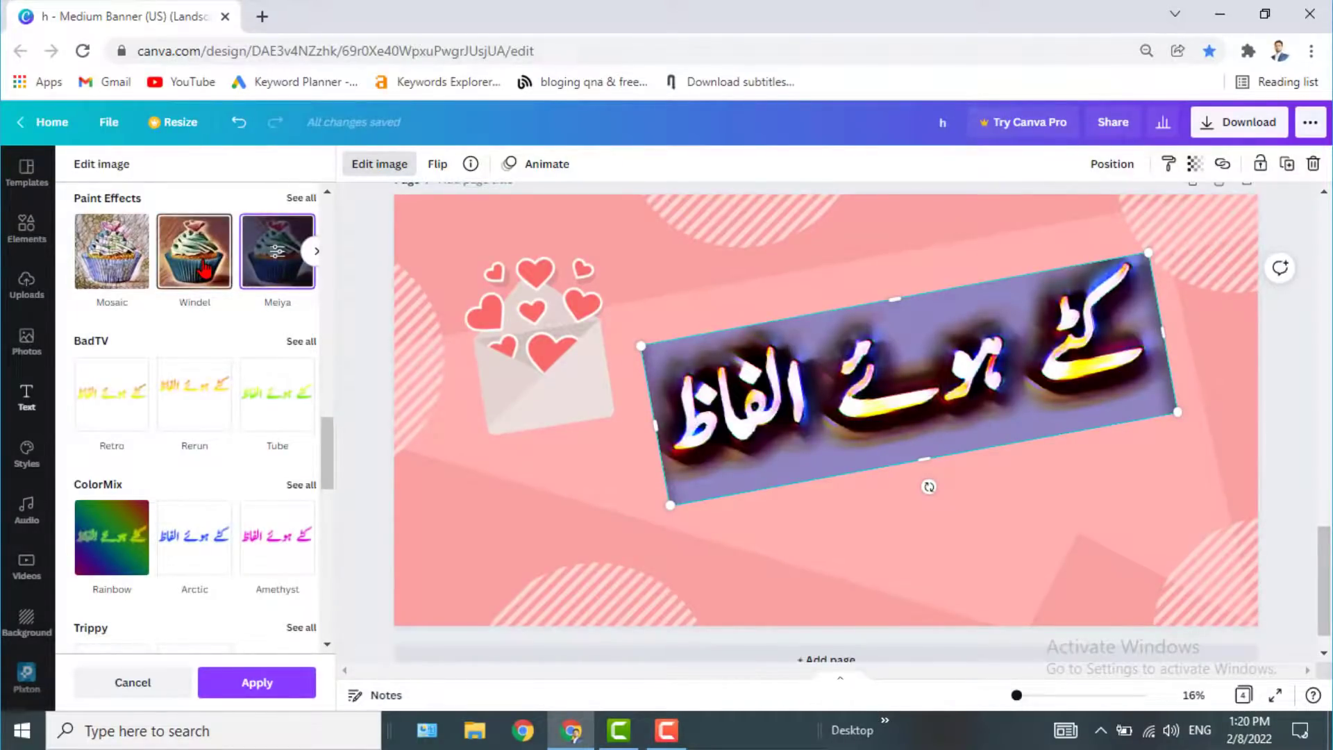
click(275, 399)
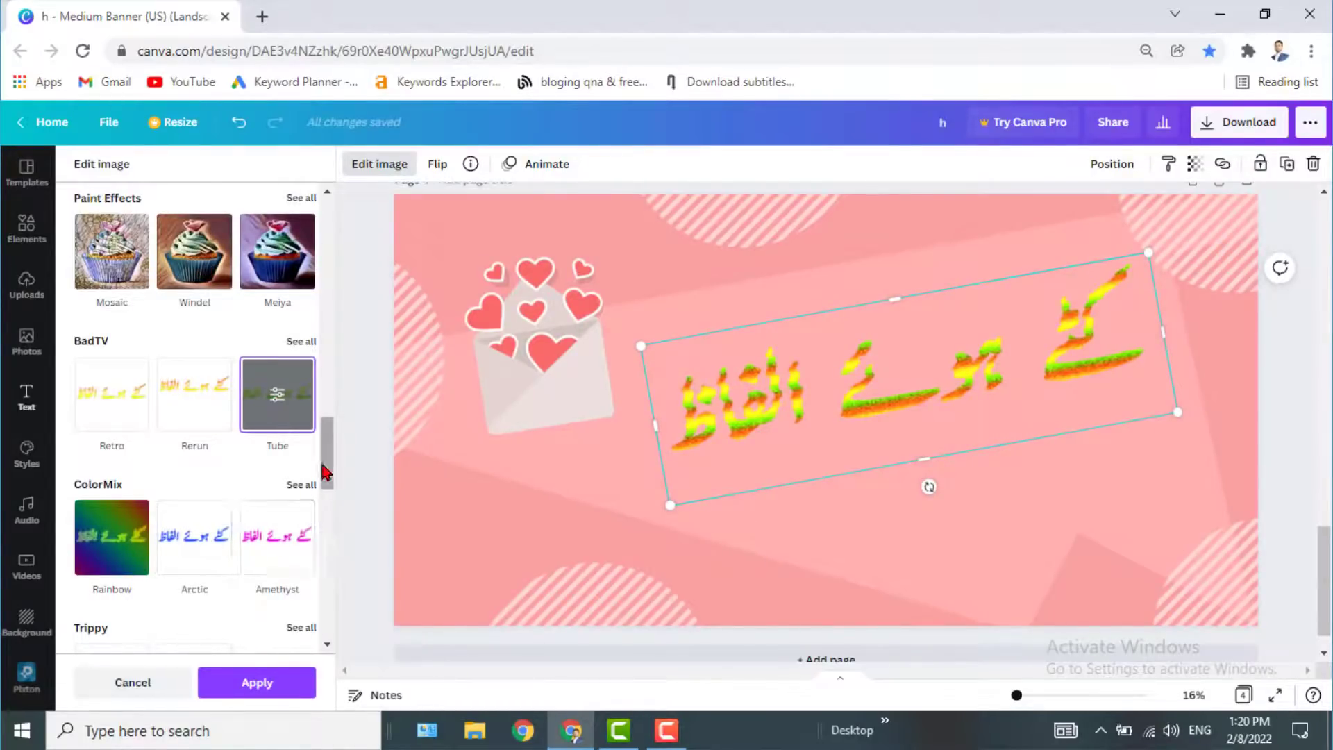
drag(327, 450, 327, 489)
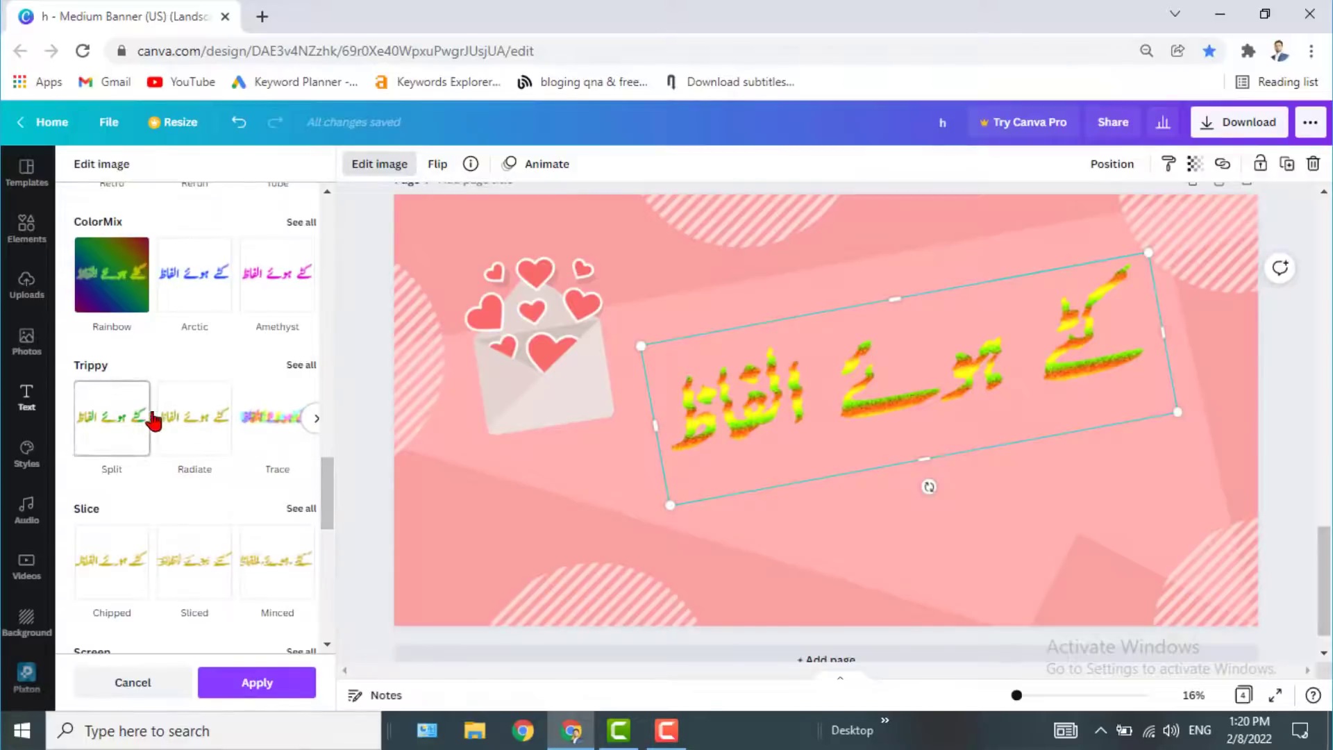
- Try the Trippy Mirror effect on the Urdu lettering, followed by Trace with an RGB Shift amount of 0.019
click(298, 366)
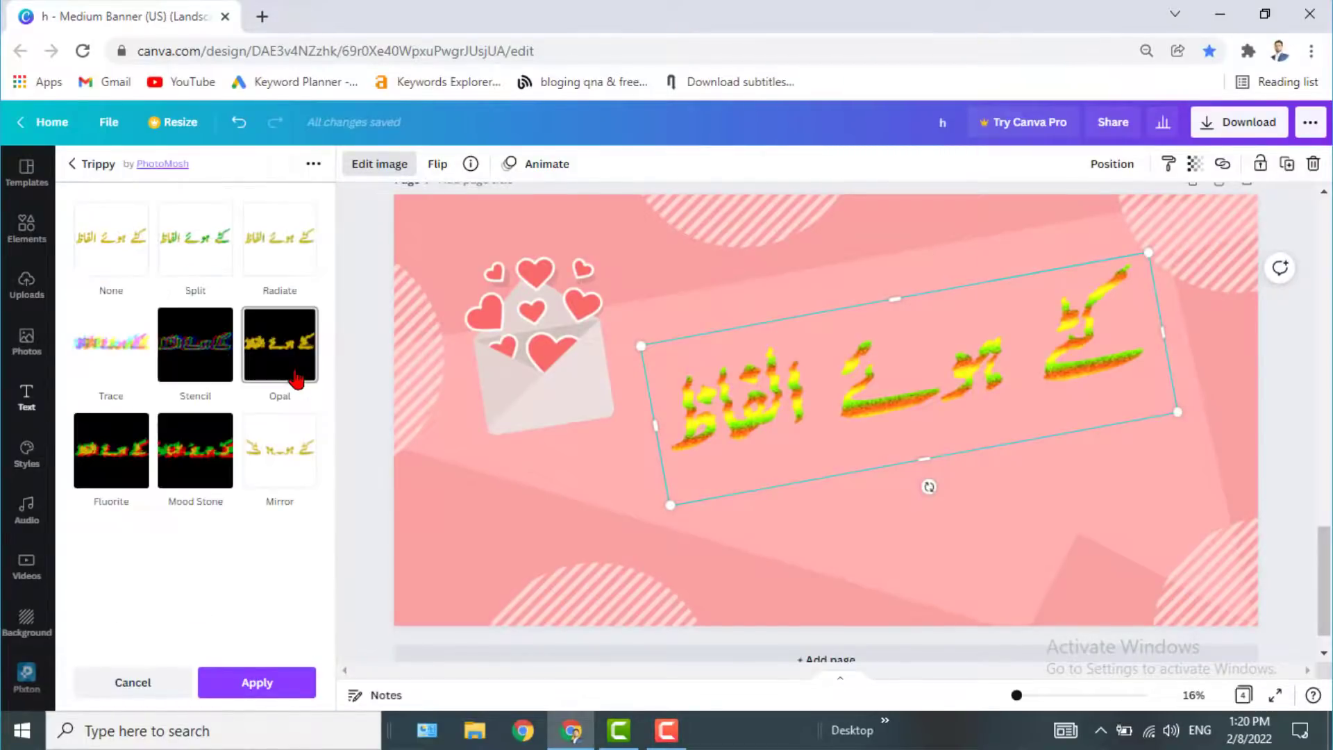
click(281, 458)
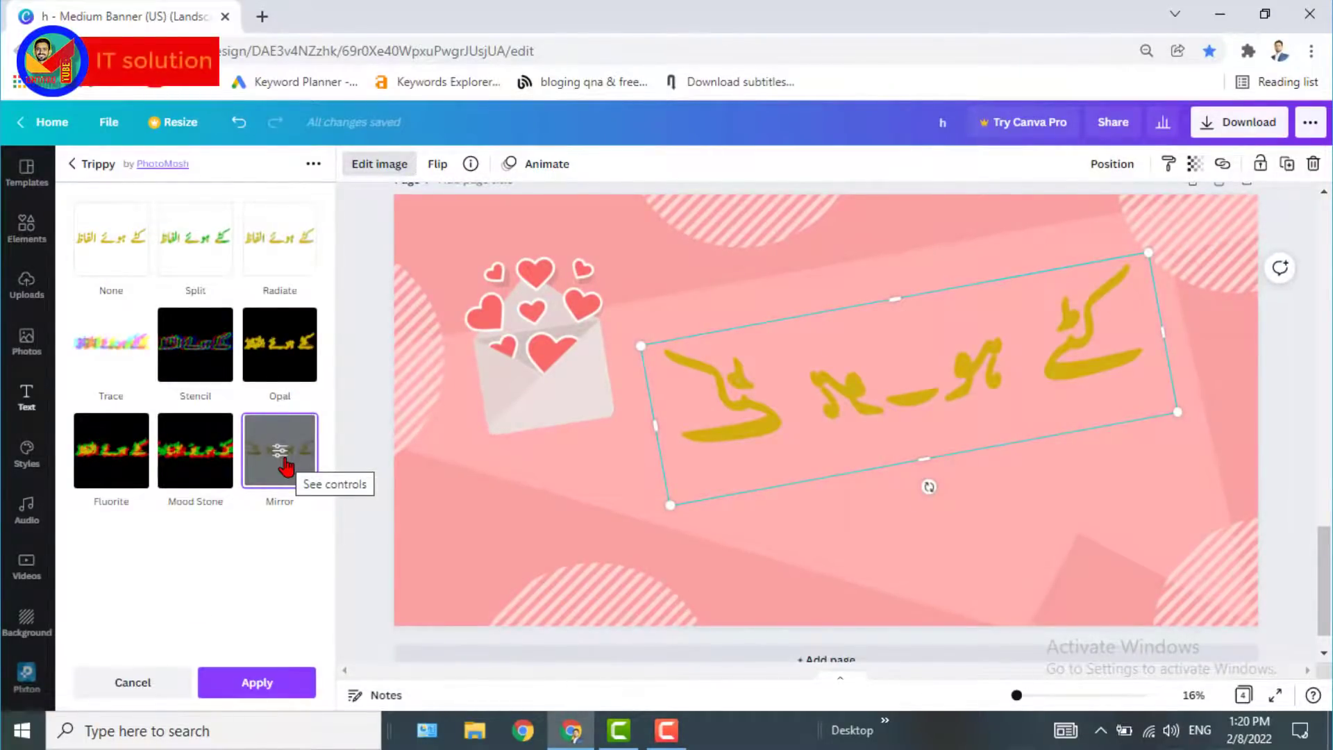
click(113, 345)
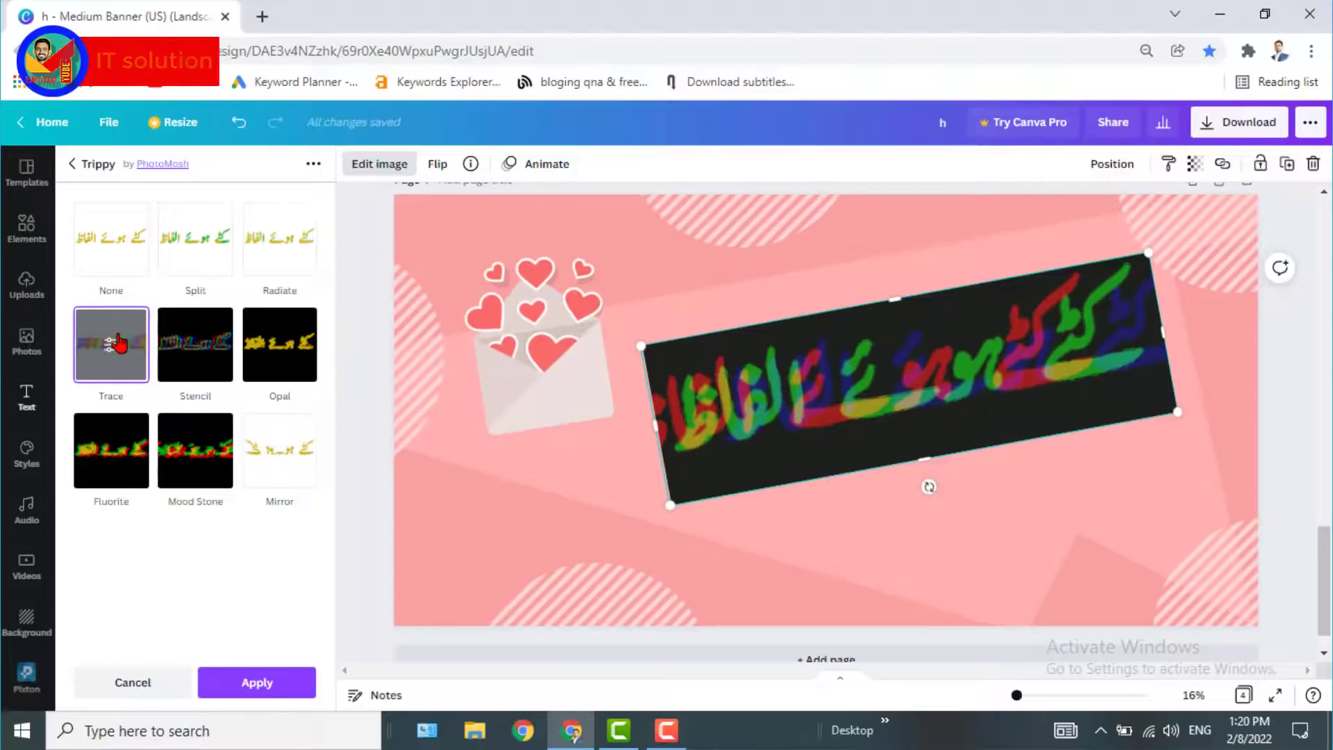
click(113, 345)
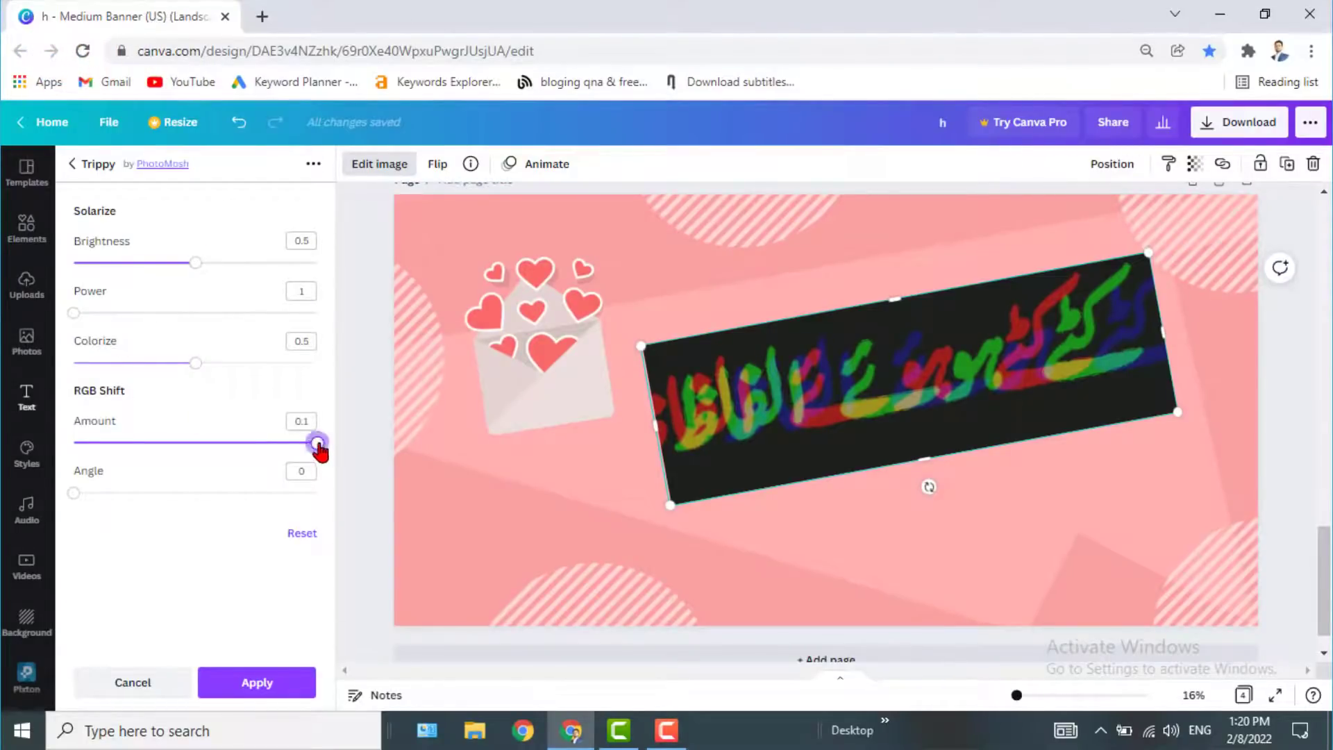
drag(316, 444, 119, 450)
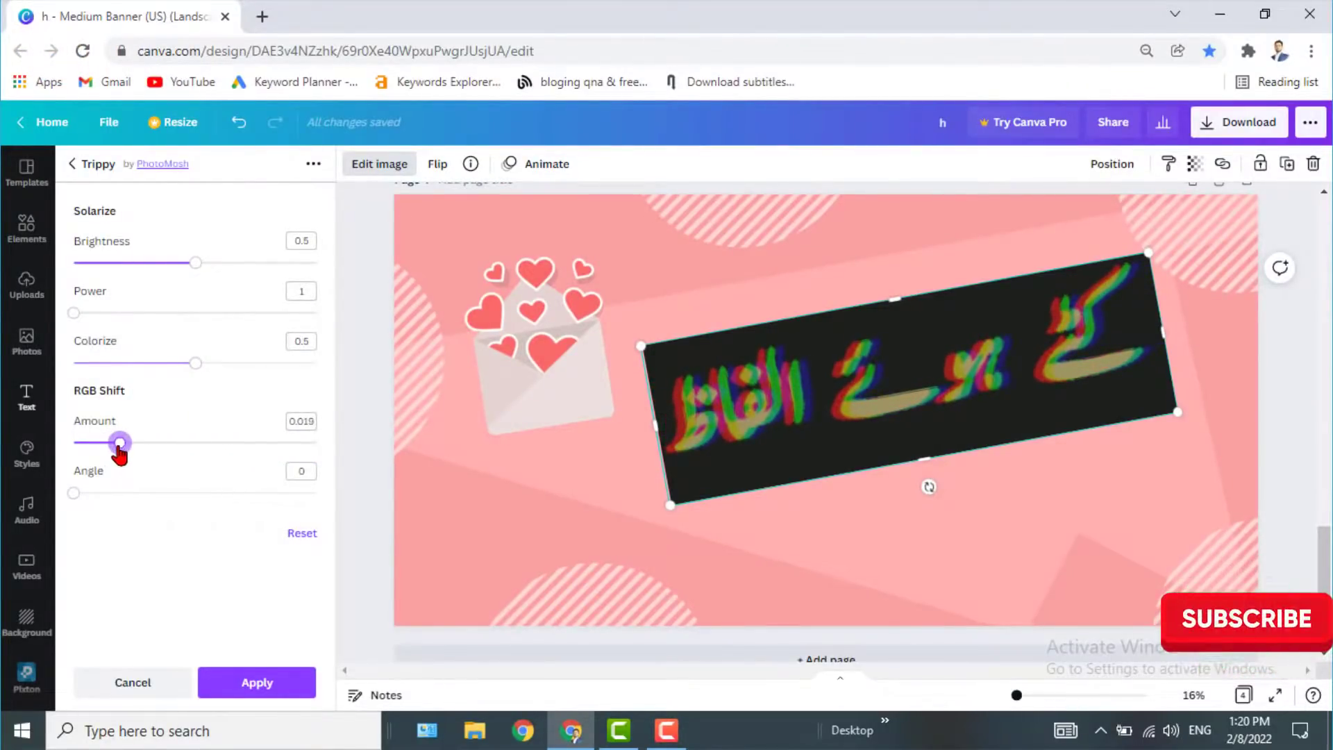
click(71, 164)
- Apply the Trippy Split effect to the Urdu lettering image on page 4
click(97, 240)
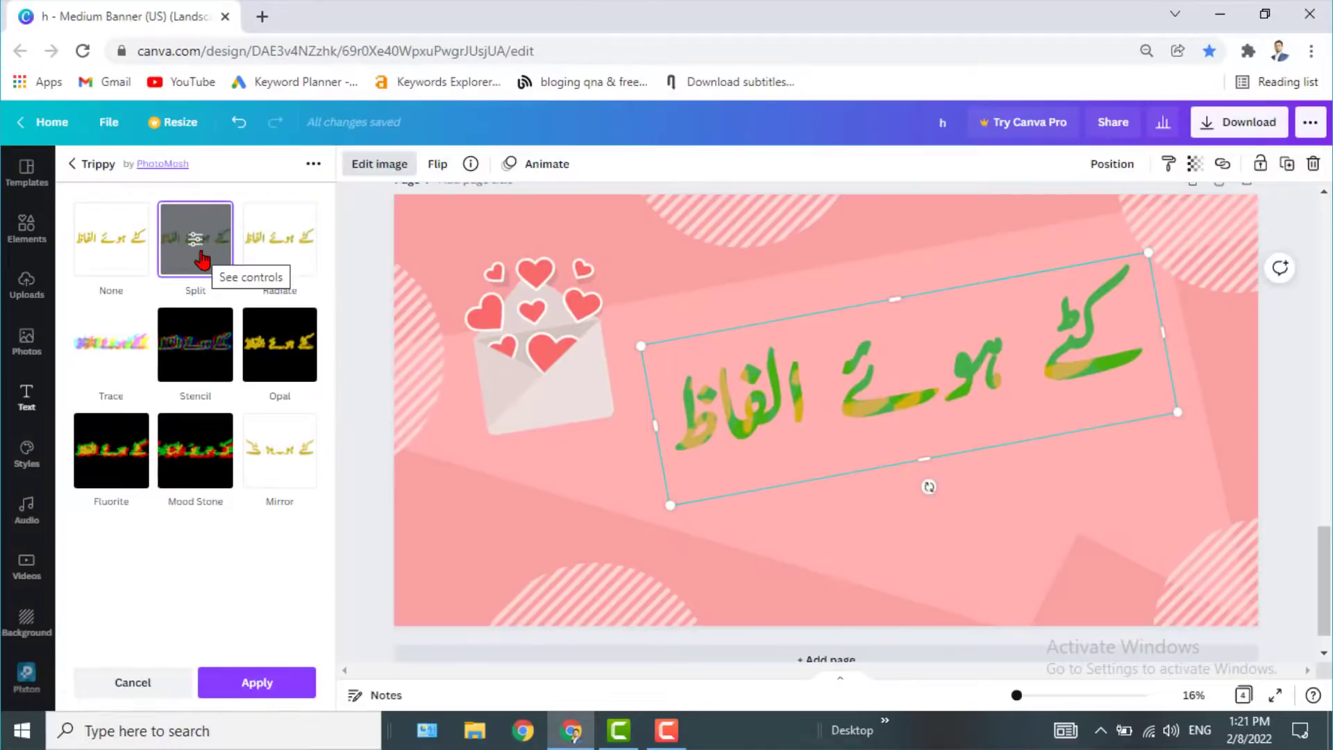
click(73, 164)
mouse_move(324, 512)
mouse_down()
mouse_move(327, 580)
mouse_move(338, 277)
mouse_up()
click(1325, 574)
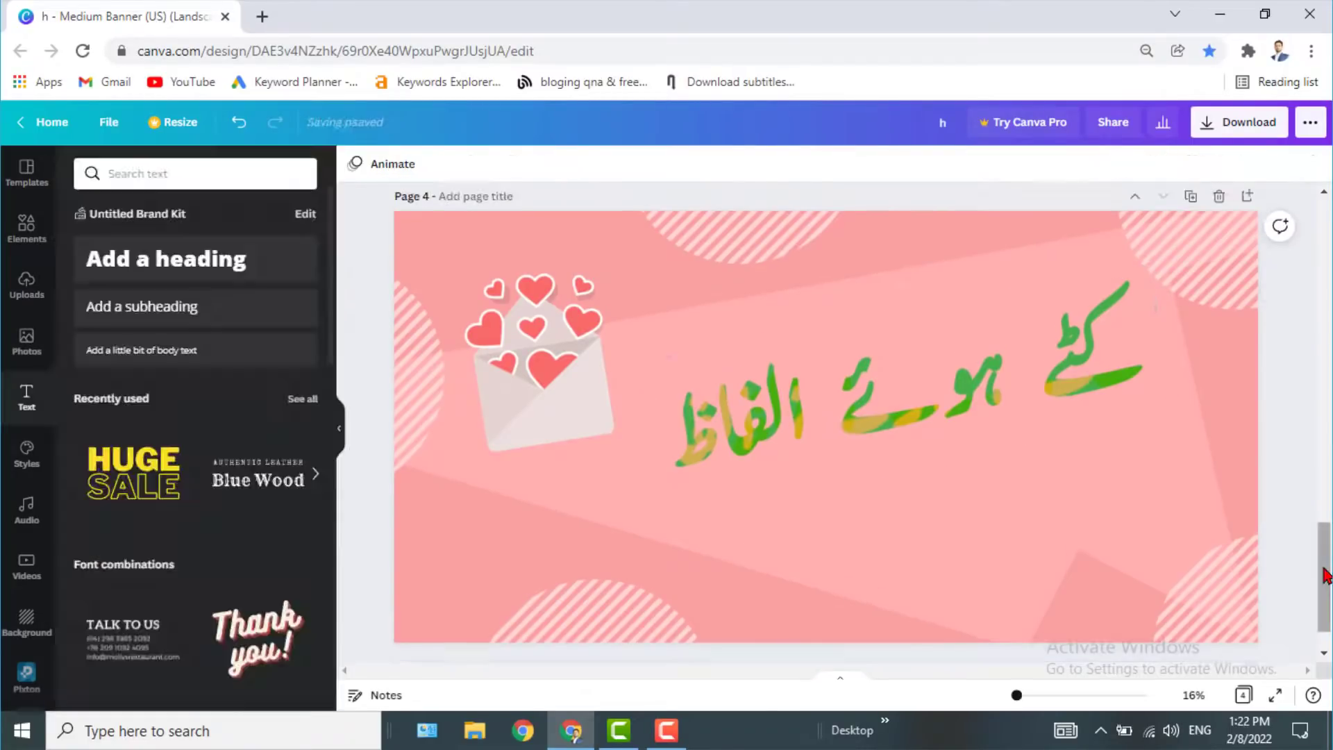
drag(1324, 574, 1321, 629)
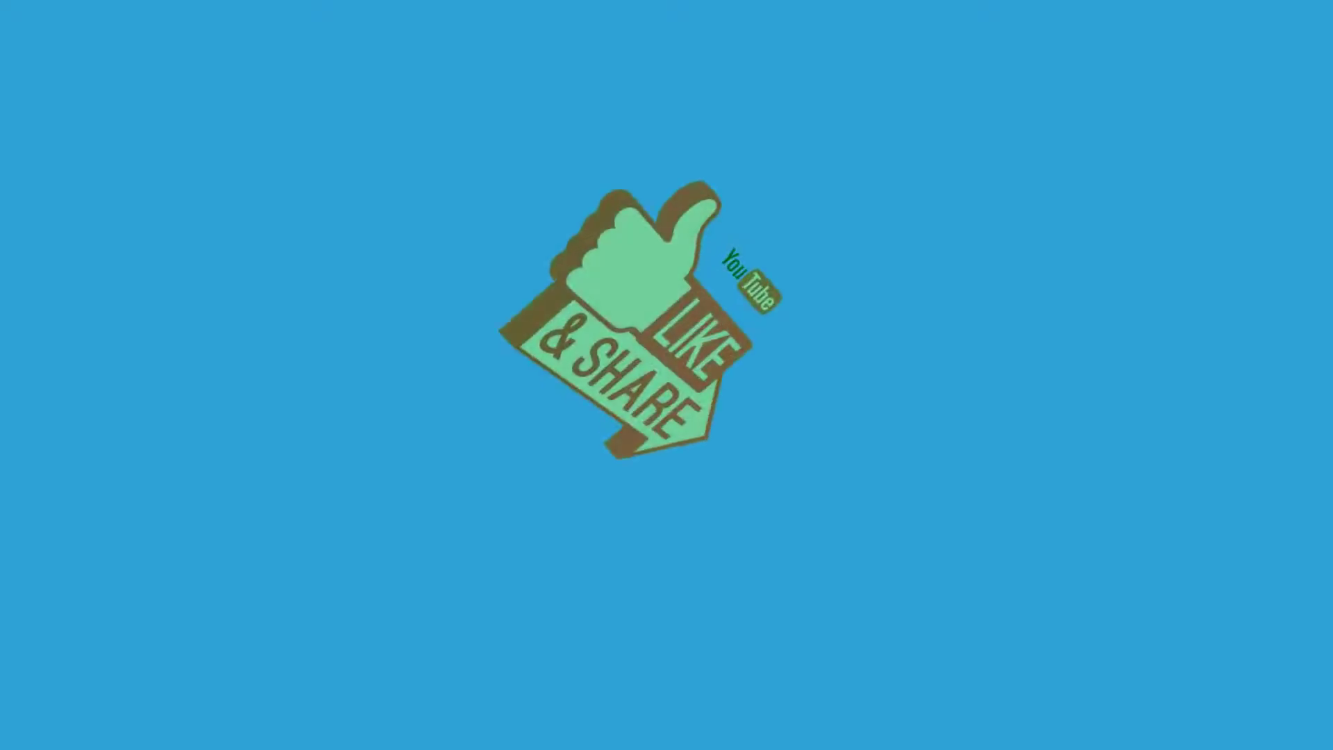